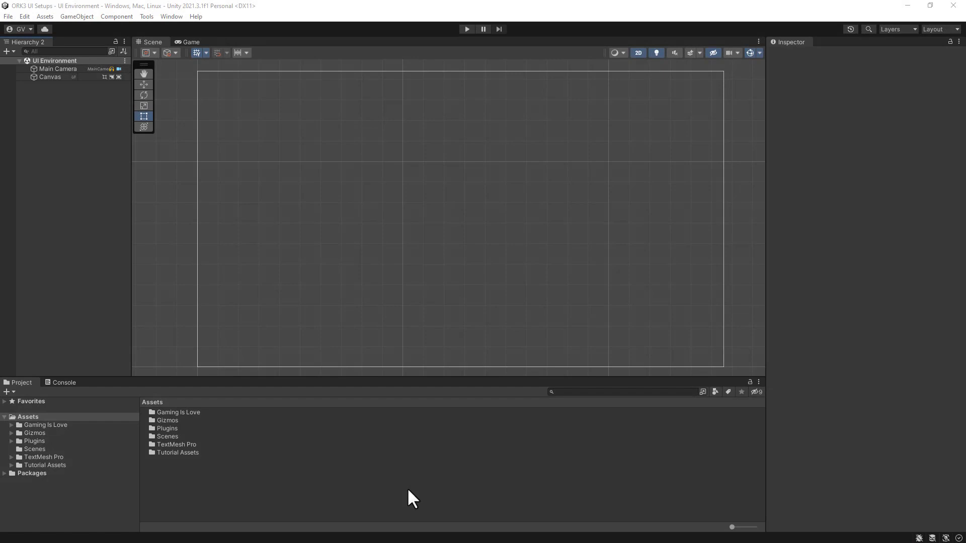
Step: Inside Tutorial Assets, make a new folder named 'Images' and open it
left_click(47, 465)
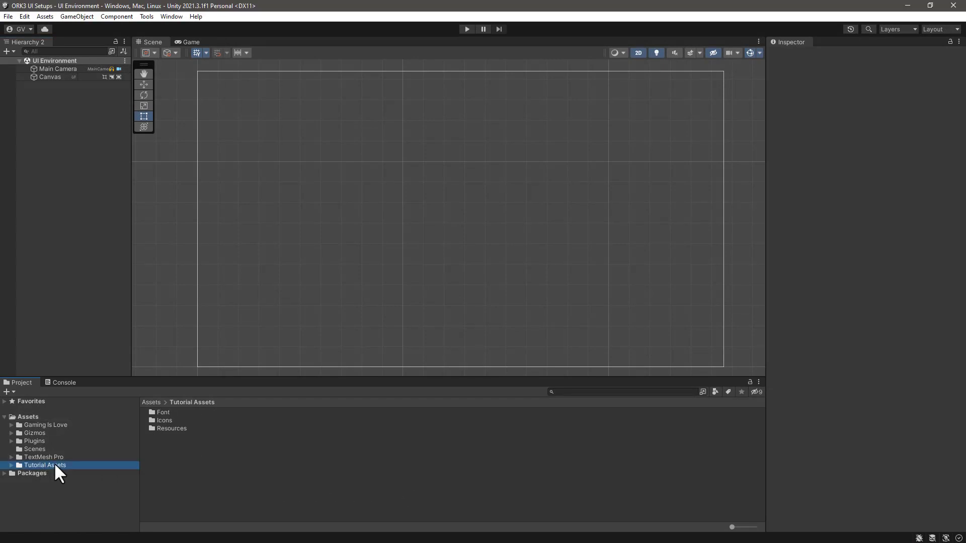
right_click(162, 459)
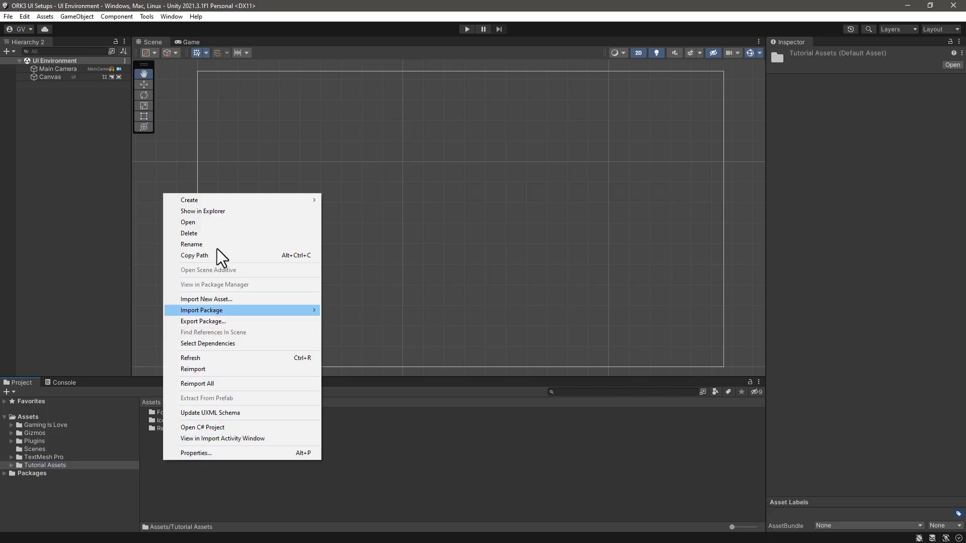
mouse_move(213, 201)
left_click(376, 33)
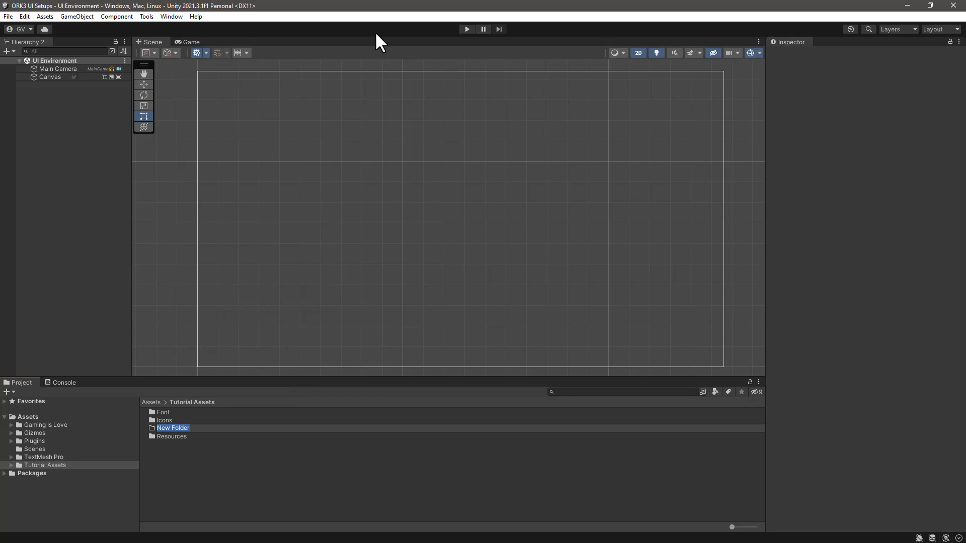
type("Images")
key("Return")
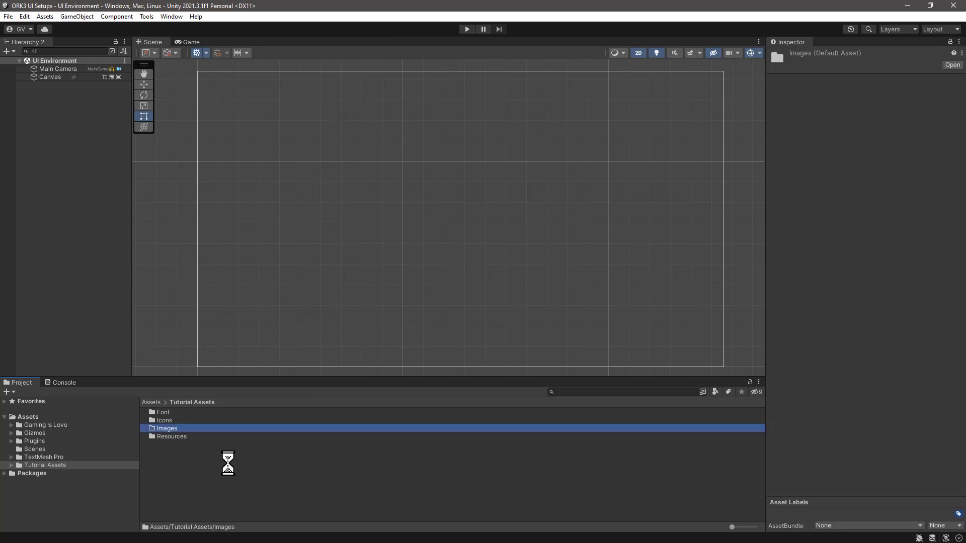
double_click(167, 429)
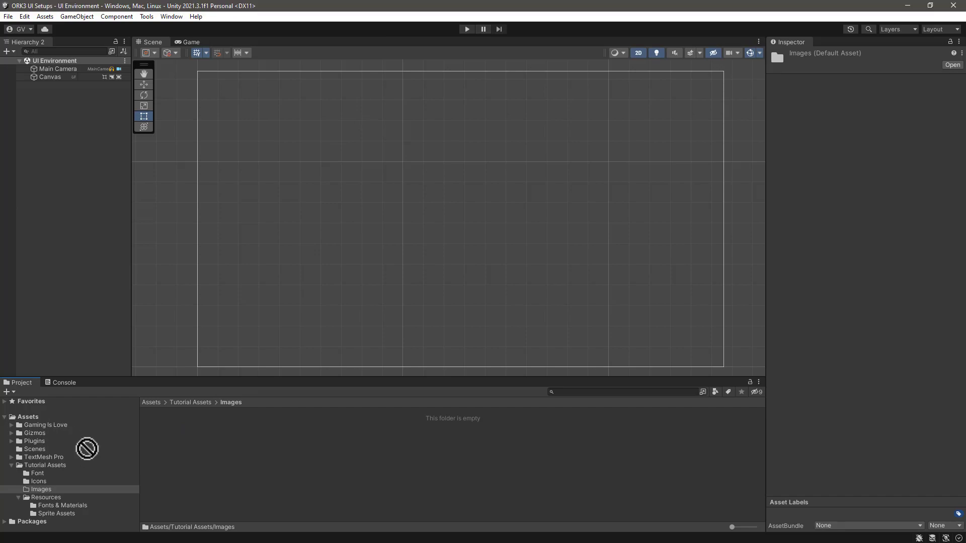
Step: Import box.png into Images and set its texture type to Sprite (2D and UI)
left_click_drag(86, 447, 225, 451)
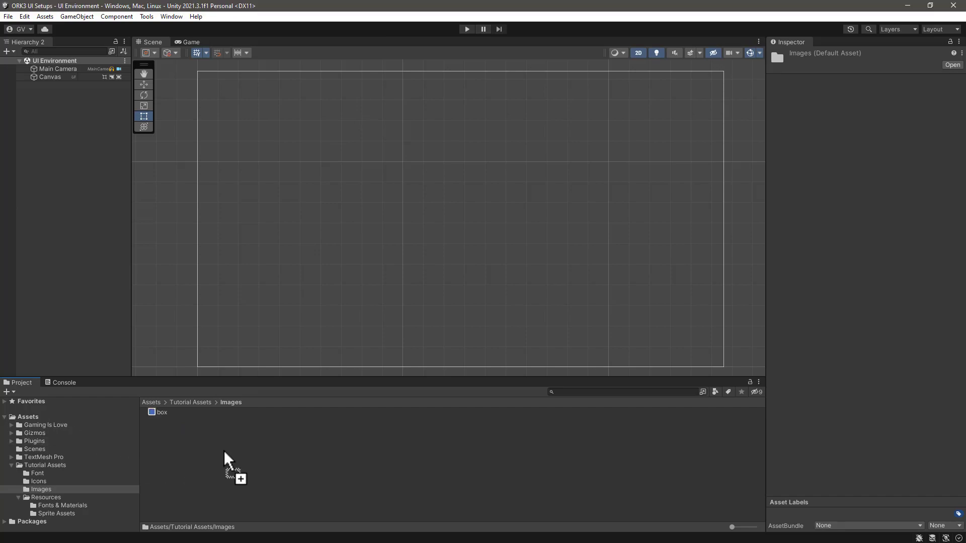
left_click(162, 411)
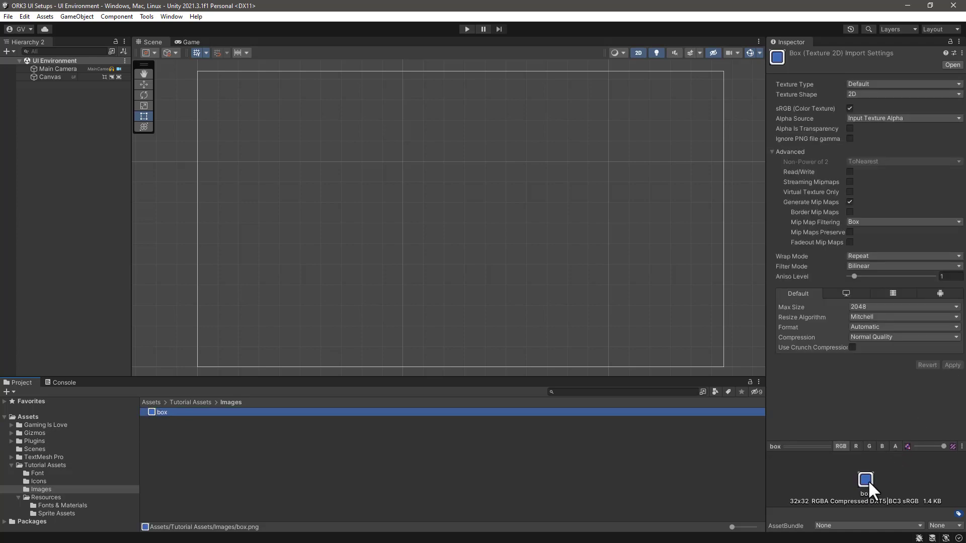
left_click(889, 83)
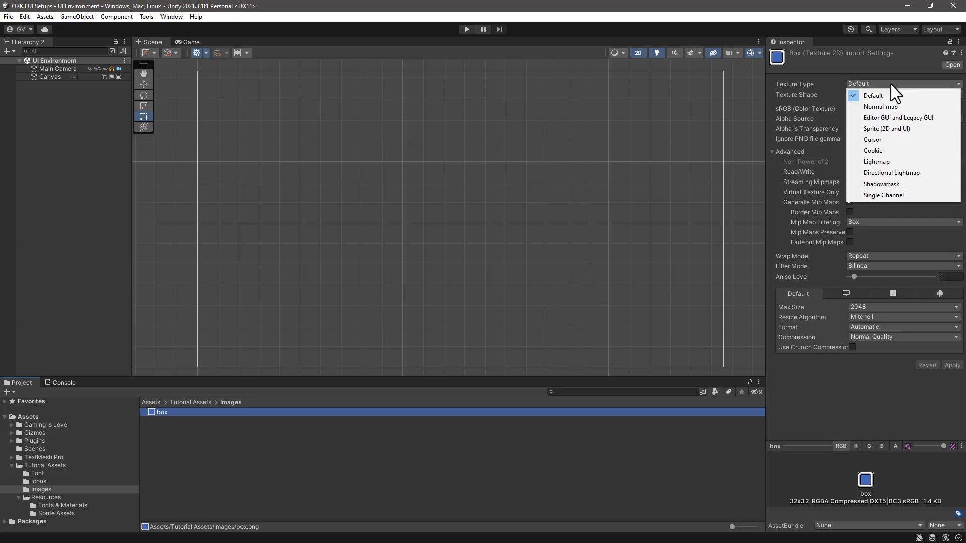
left_click(881, 128)
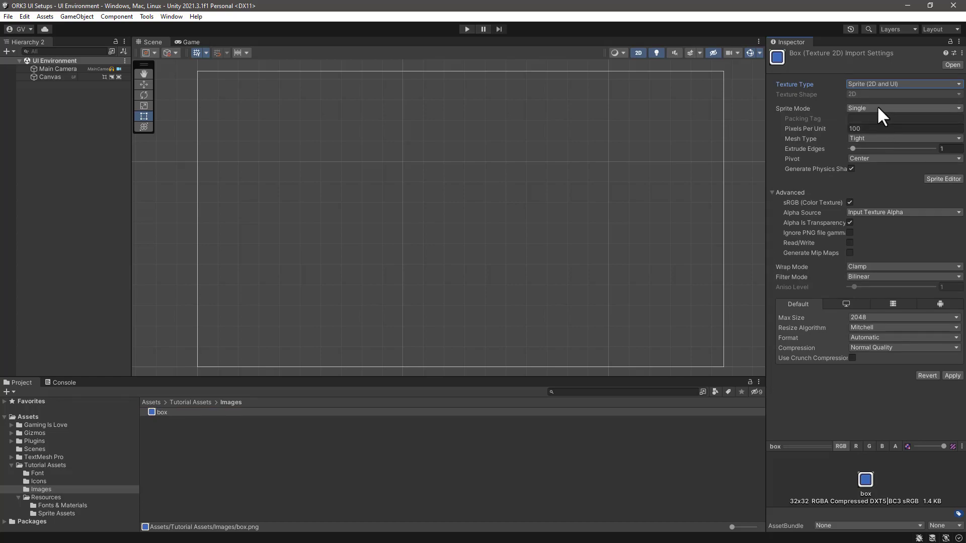
Step: Set box.png's sprite mode to Polygon, apply, and bring it into the Sprite Editor
left_click(877, 107)
left_click(870, 144)
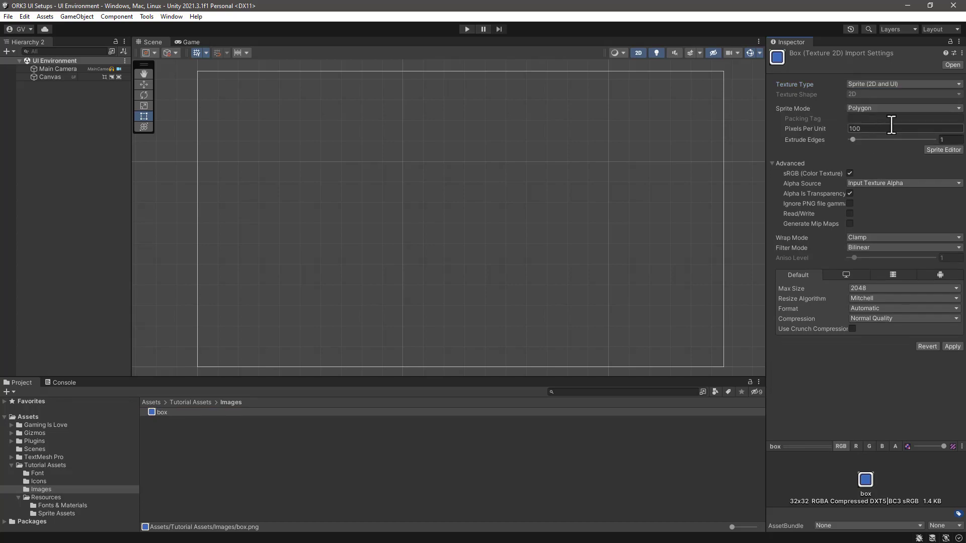
left_click(951, 149)
left_click(512, 295)
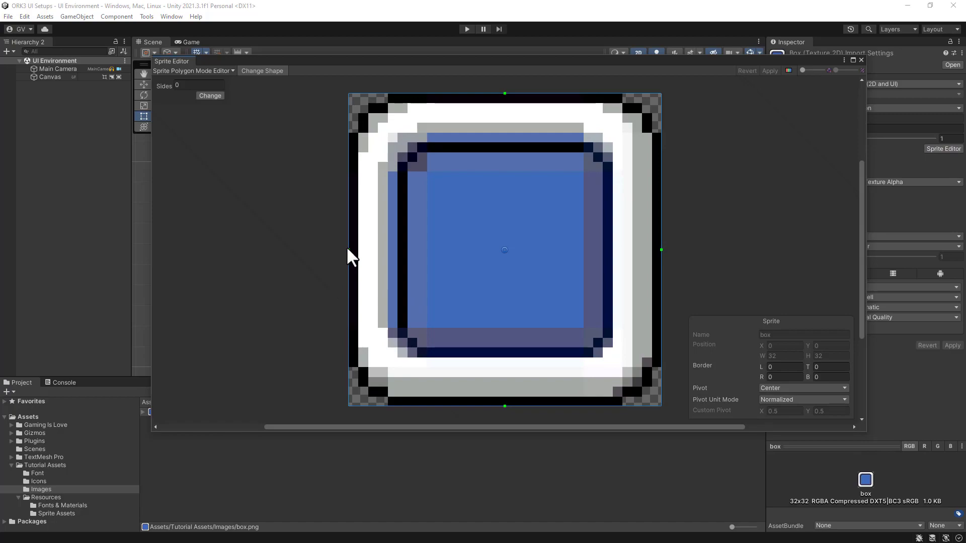
Step: Move the box sprite's left, right, bottom and top borders to 8 pixels, apply, and exit the editor
left_click_drag(347, 250, 428, 250)
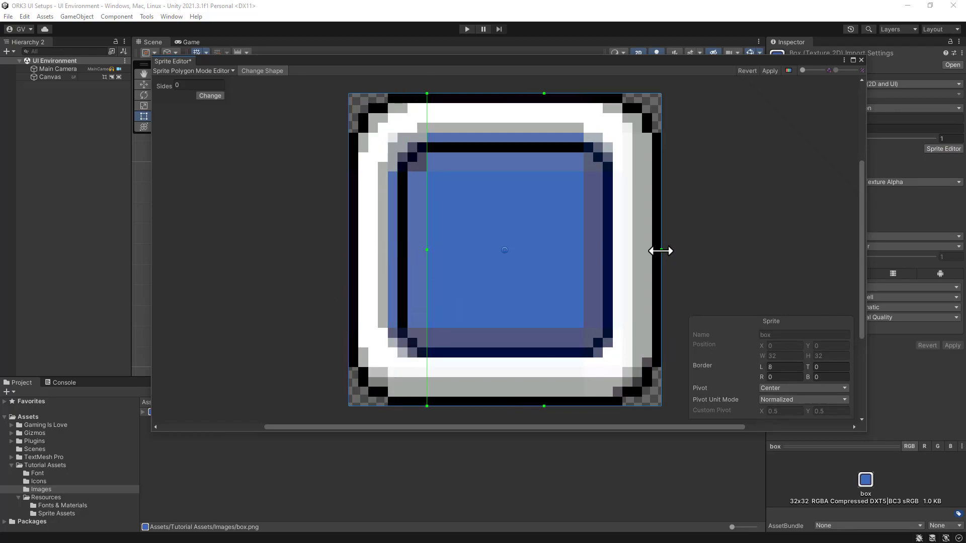
left_click_drag(660, 250, 583, 259)
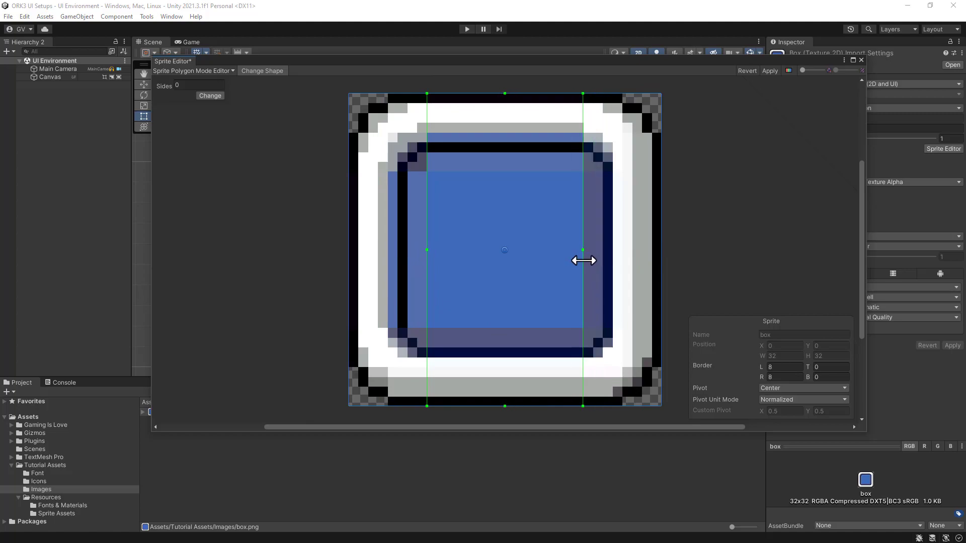
left_click_drag(505, 406, 494, 331)
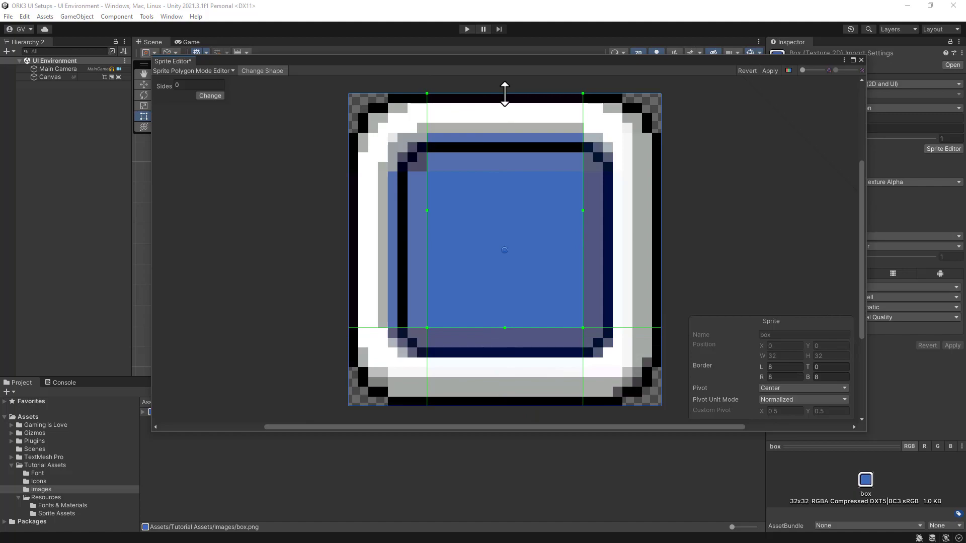
left_click_drag(506, 94, 506, 171)
left_click(771, 70)
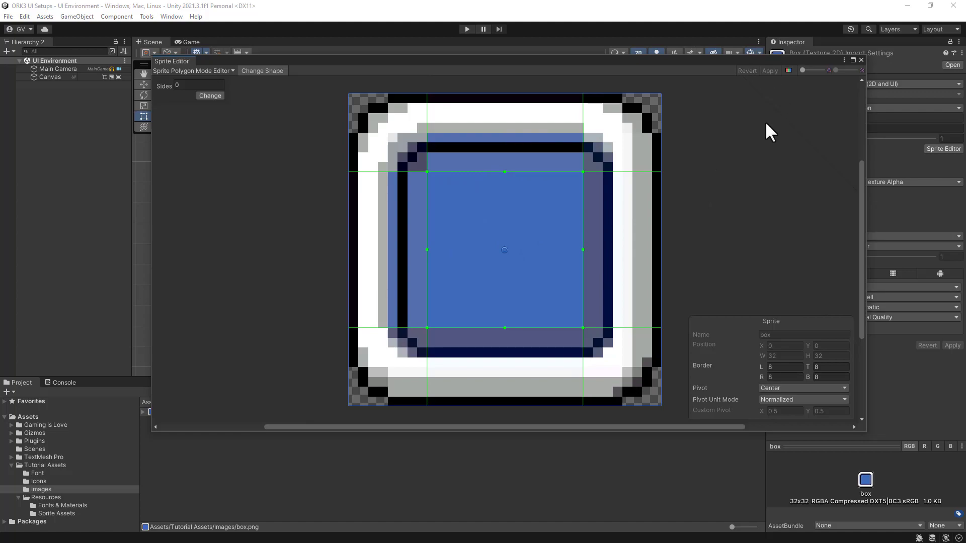
left_click(860, 60)
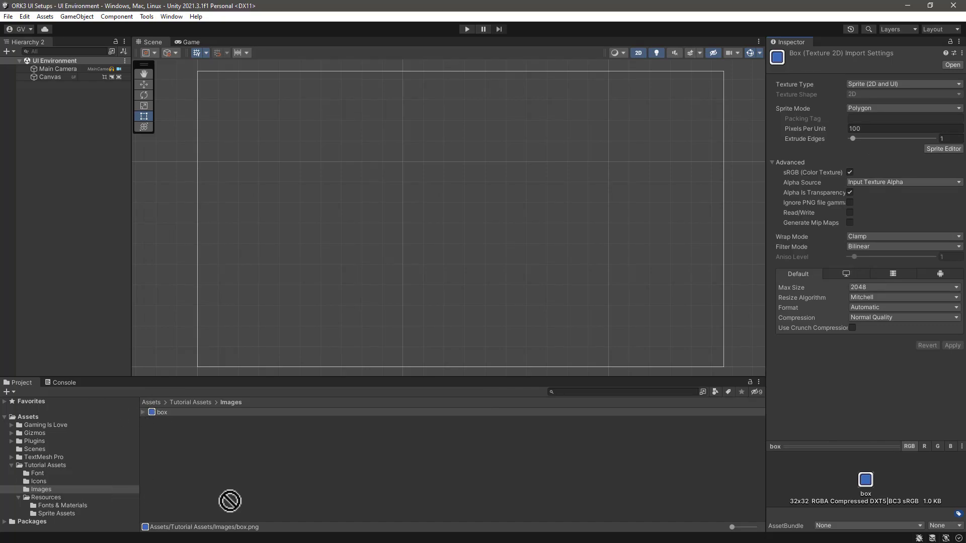
Step: Import button_item.png into Images as an applied Polygon-mode Sprite (2D and UI)
left_click_drag(226, 500, 234, 461)
left_click(168, 421)
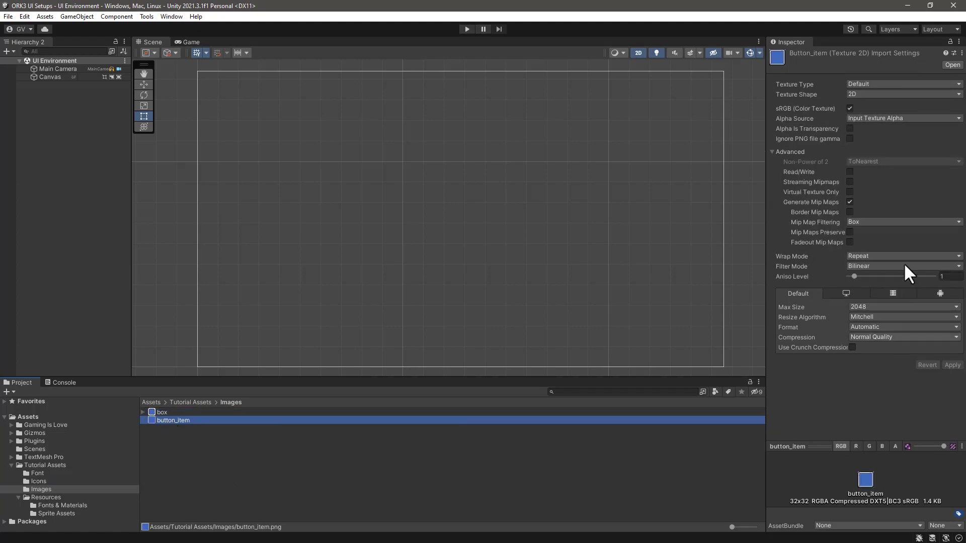
left_click(884, 84)
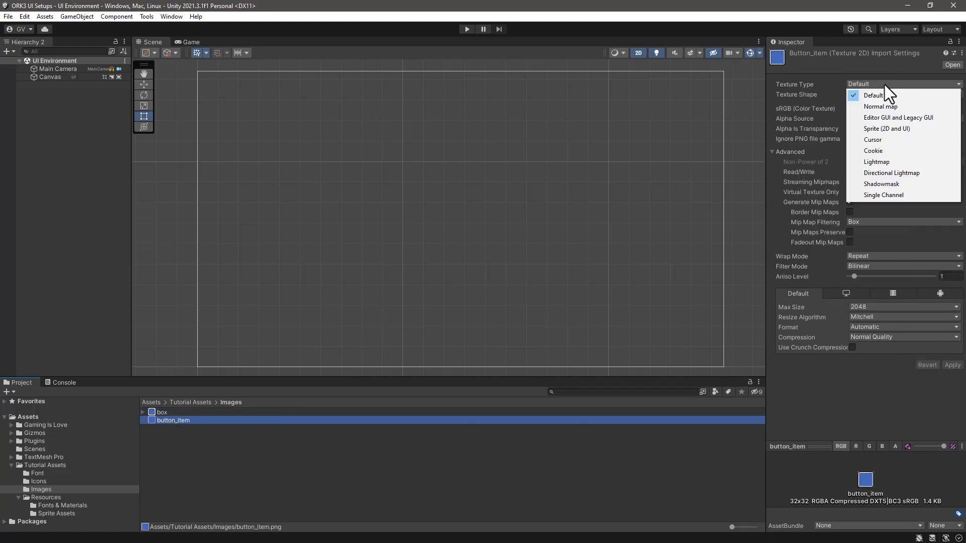
left_click(878, 129)
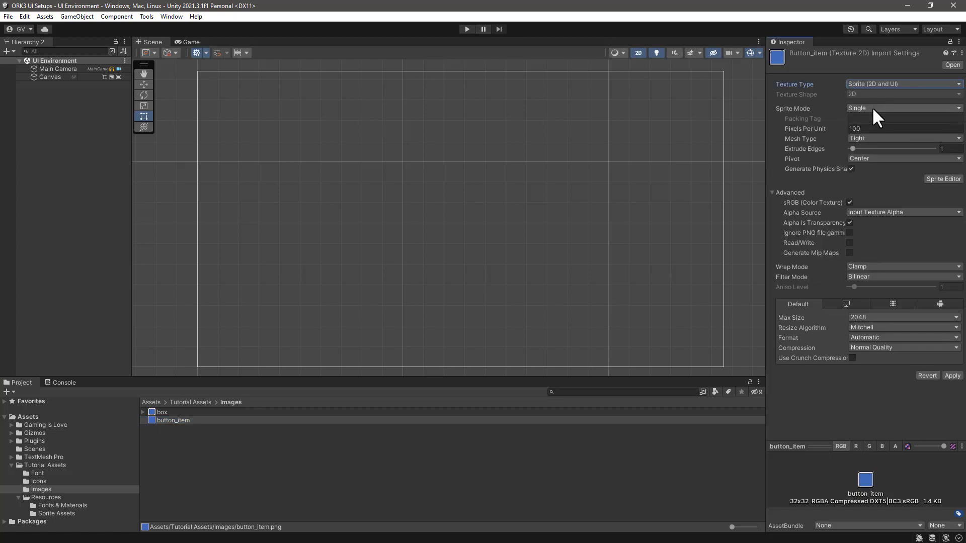
left_click(871, 107)
left_click(866, 142)
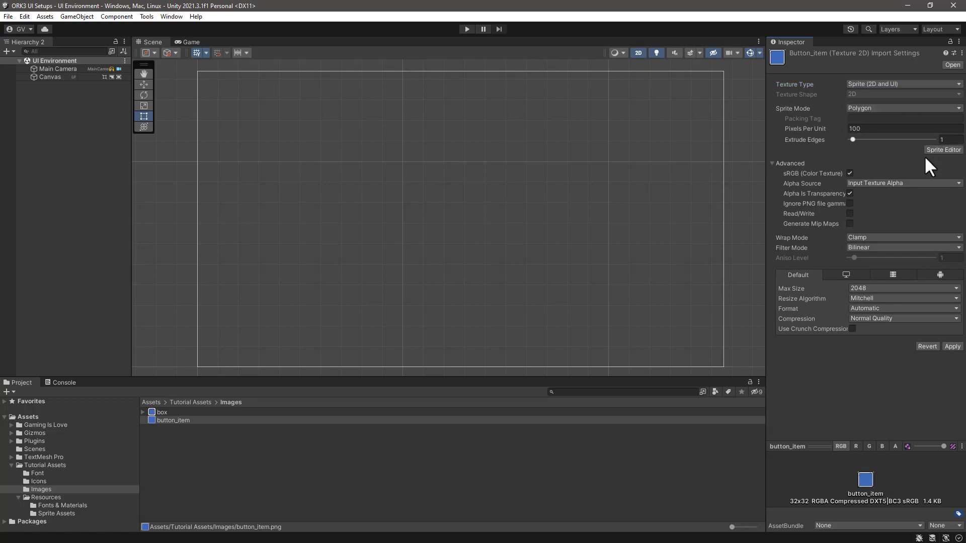
left_click(952, 346)
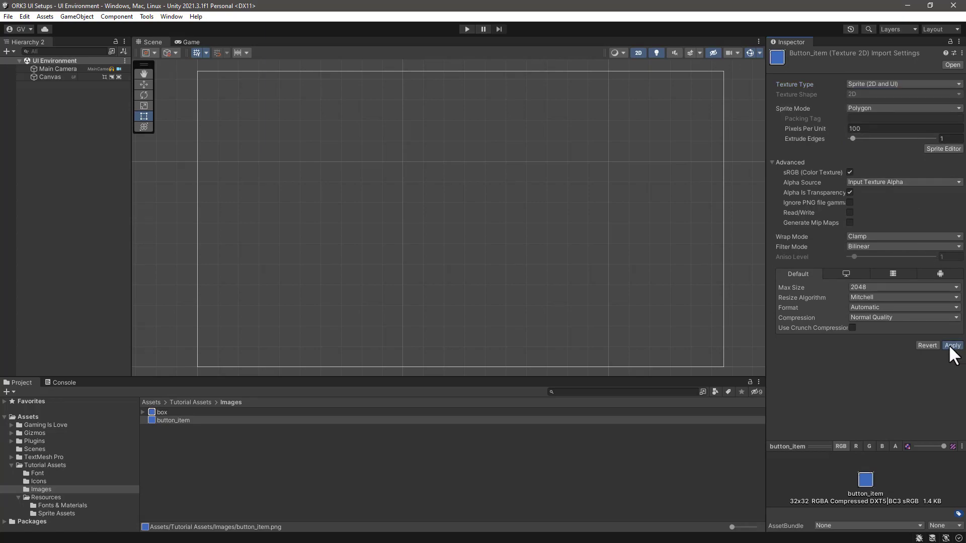
Step: Set button_item's left, right, top and bottom borders to 4 pixels, apply, and exit the editor
left_click(943, 149)
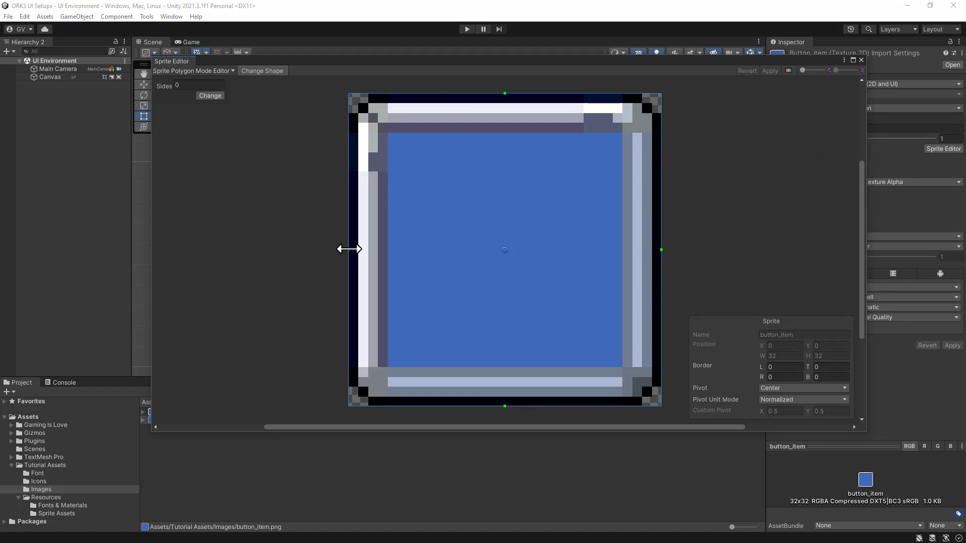
left_click_drag(347, 250, 389, 249)
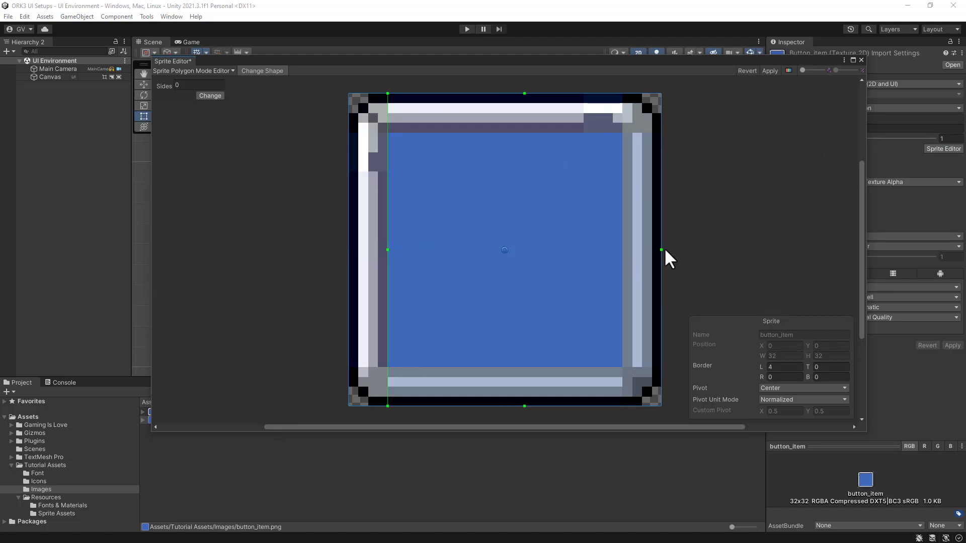
left_click_drag(661, 252, 623, 250)
left_click_drag(506, 94, 504, 132)
left_click_drag(505, 407, 505, 366)
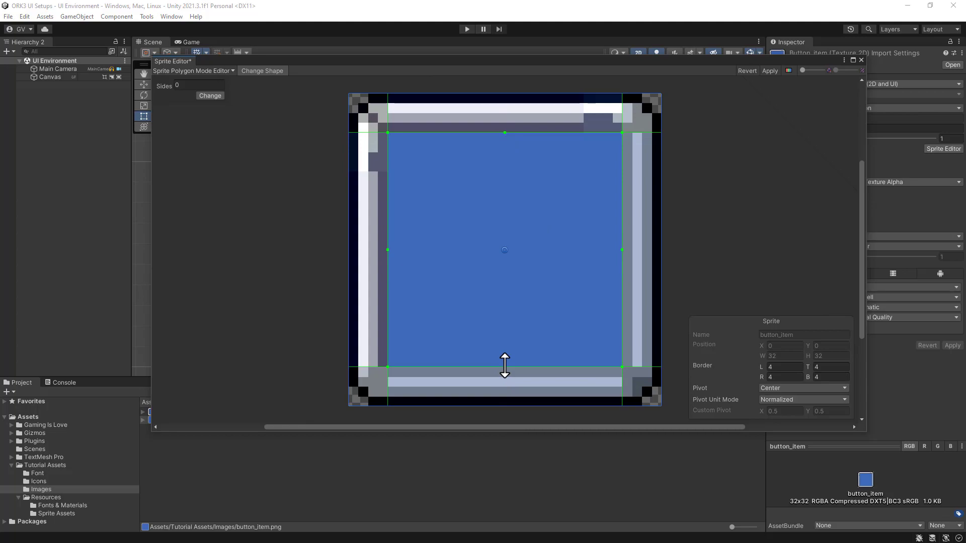
left_click(770, 71)
left_click(861, 60)
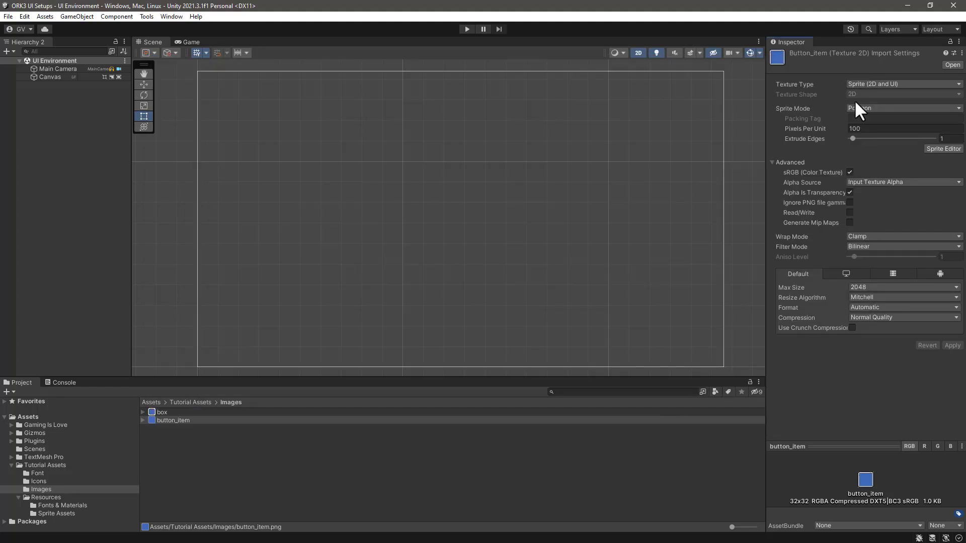
left_click(261, 484)
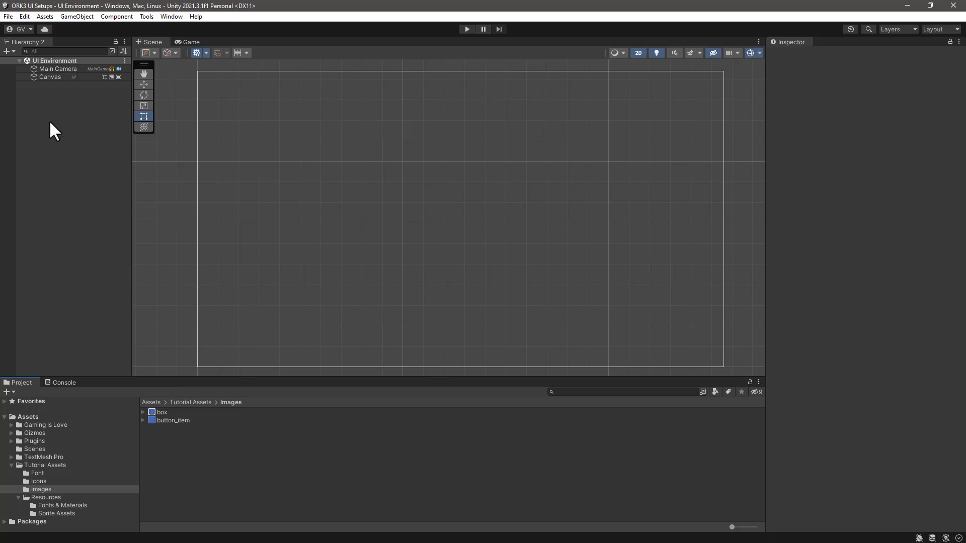
Step: Add a Makinom 'UI Box with Title (TextMeshPro)' as a child of the Canvas
left_click(49, 77)
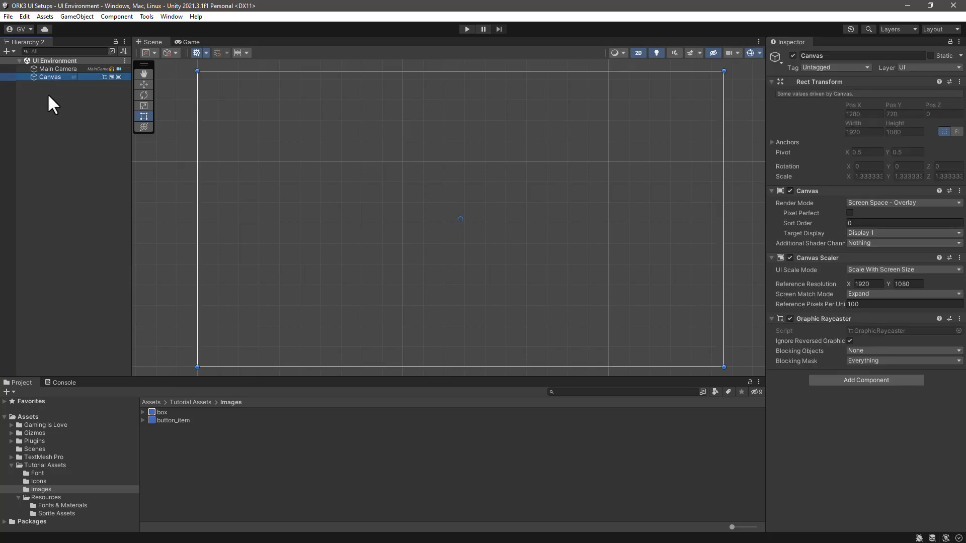
right_click(53, 104)
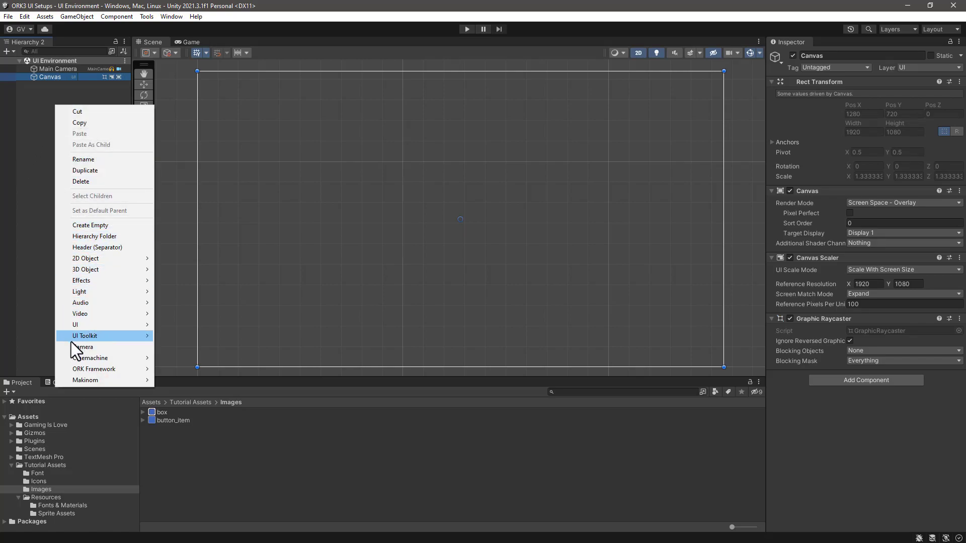
mouse_move(77, 325)
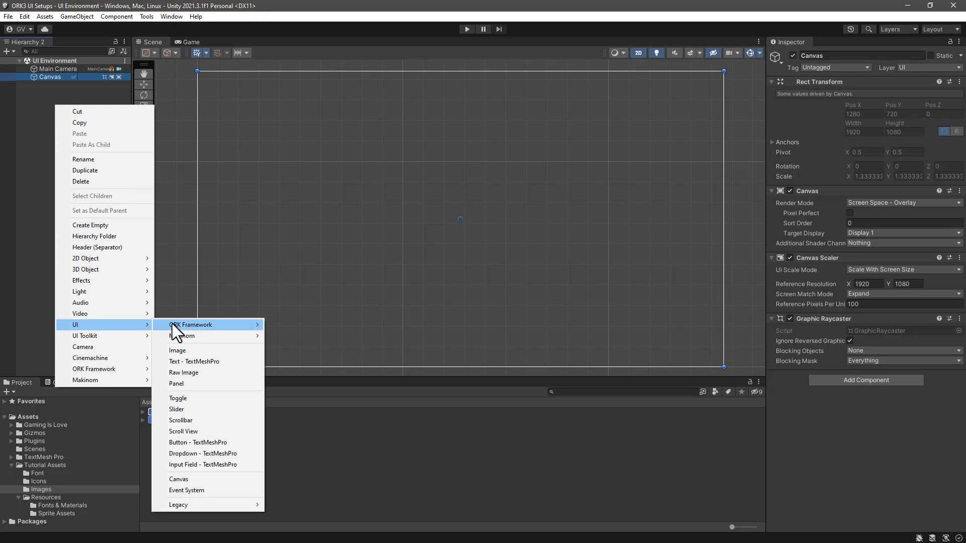
mouse_move(181, 336)
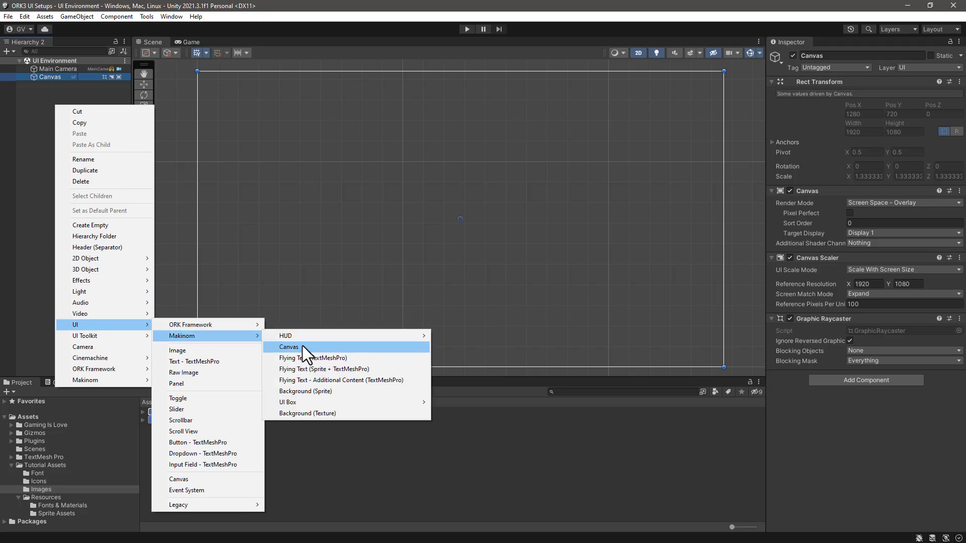
mouse_move(298, 404)
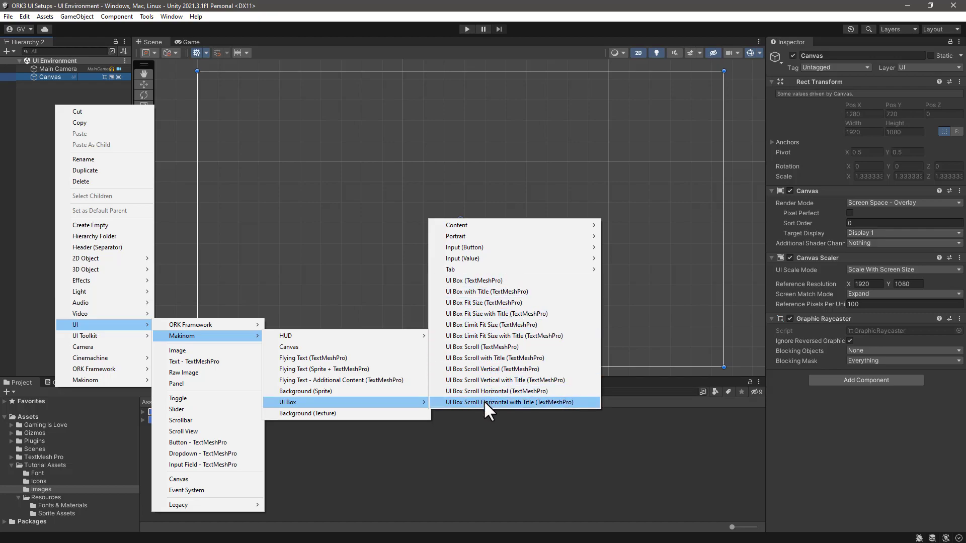
left_click(467, 293)
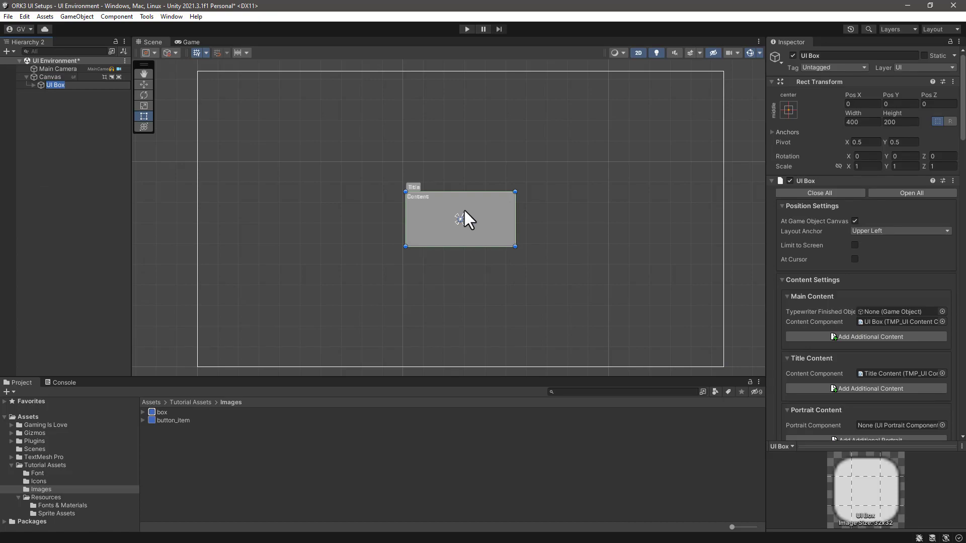
left_click(189, 42)
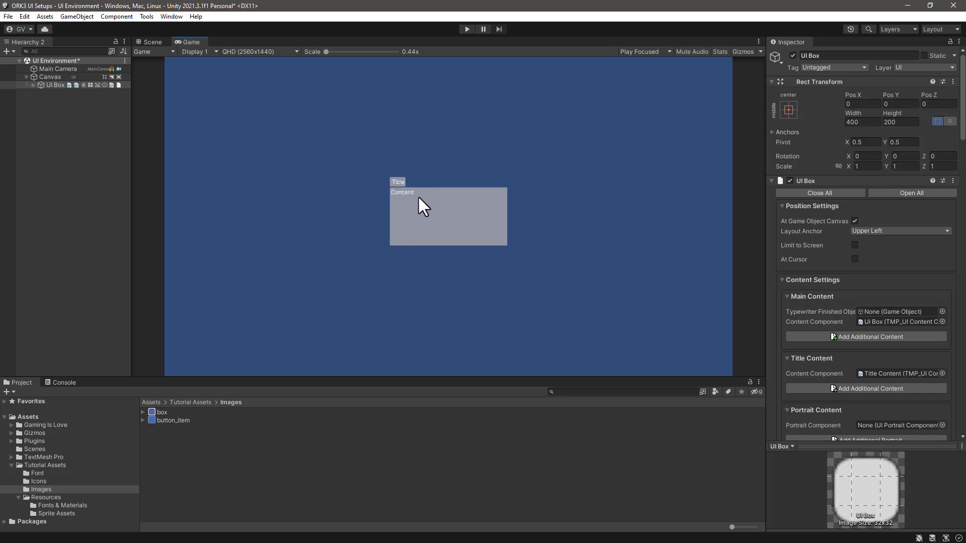
left_click(153, 42)
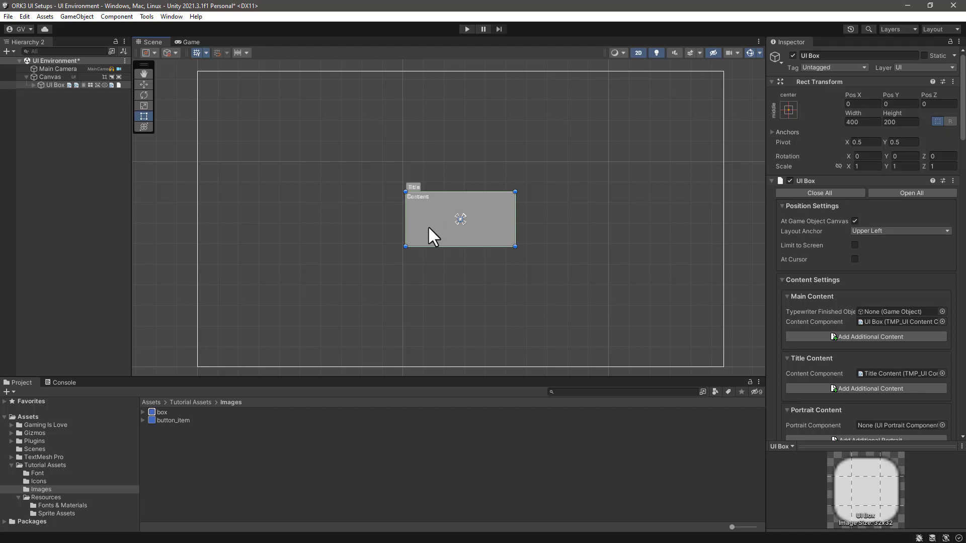
Step: Anchor the UI Box to the middle-left preset, snapping it to the canvas's left edge
left_click(34, 85)
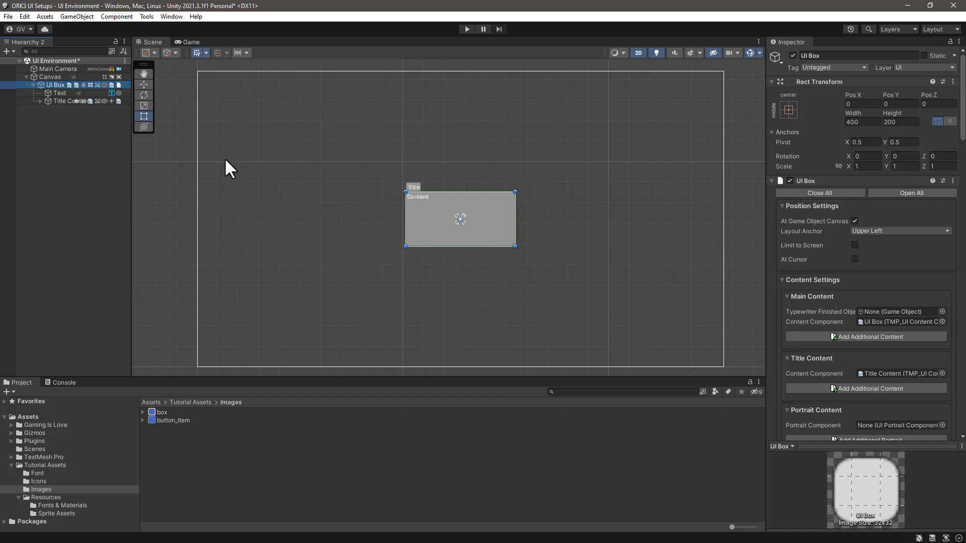
left_click(789, 111)
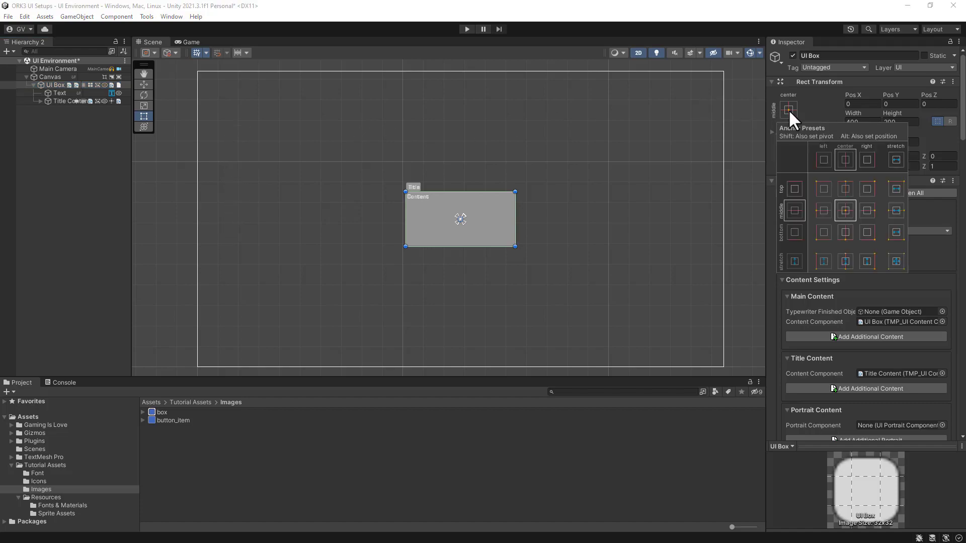
left_click(823, 211)
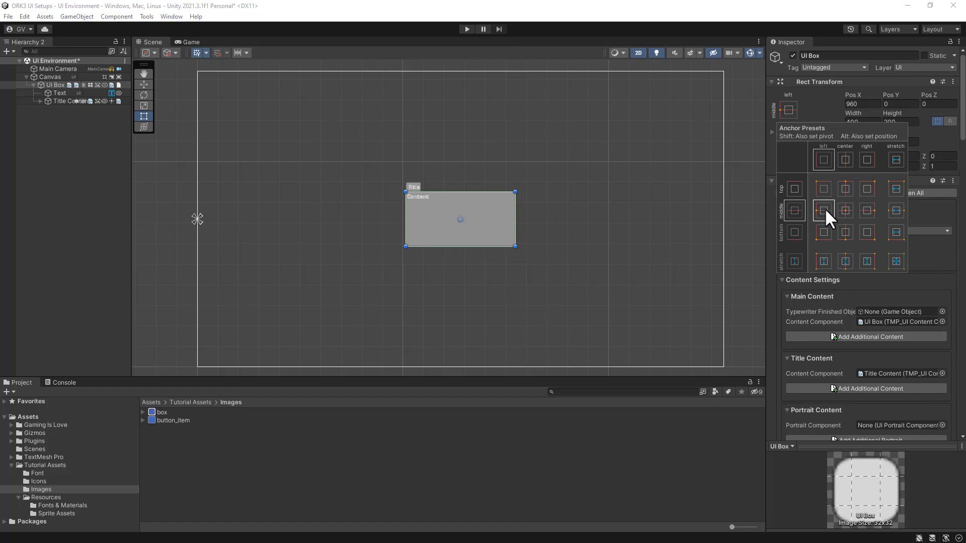
key("shift+alt")
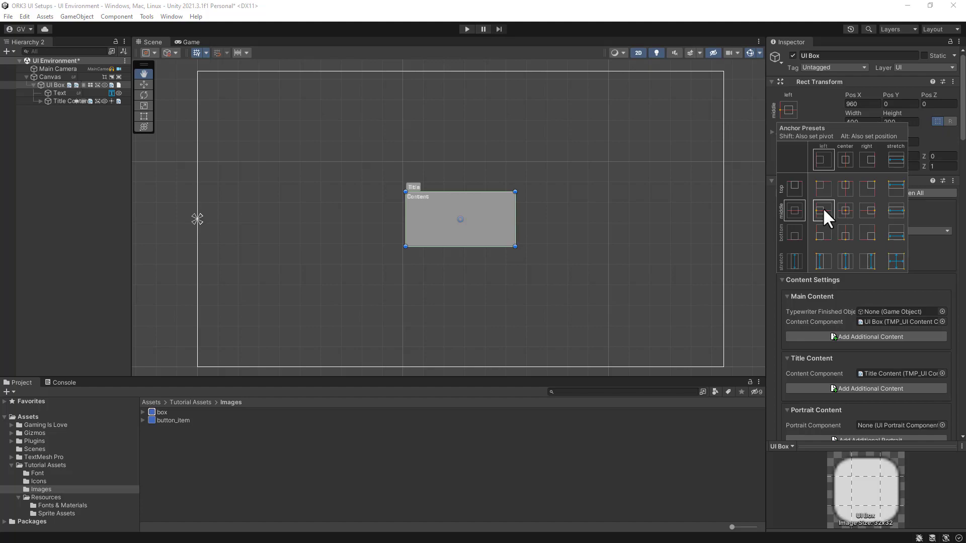
left_click(823, 208, "alt")
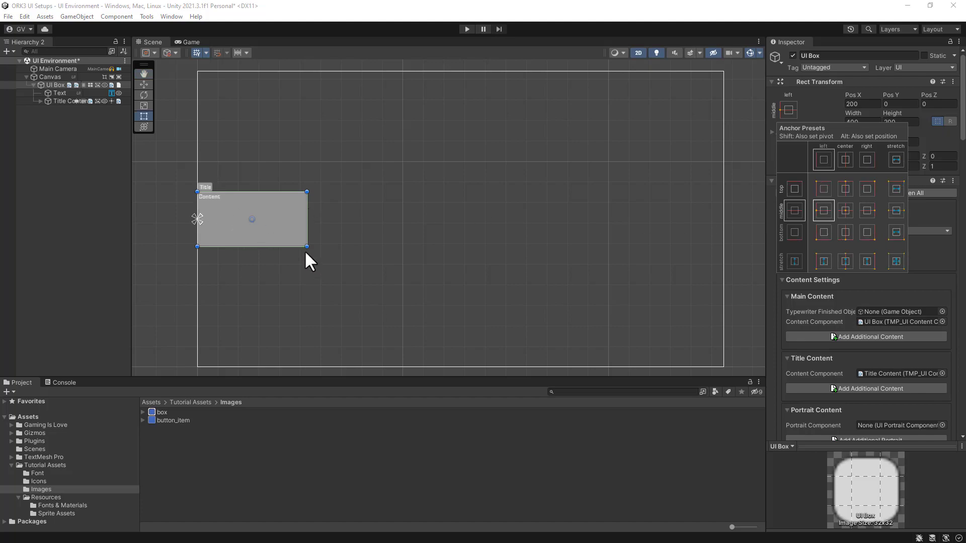
Step: Stretch the UI Box to 640 high, then full canvas height, then undo back to centre
left_click_drag(307, 247, 305, 367)
left_click_drag(306, 192, 315, 67)
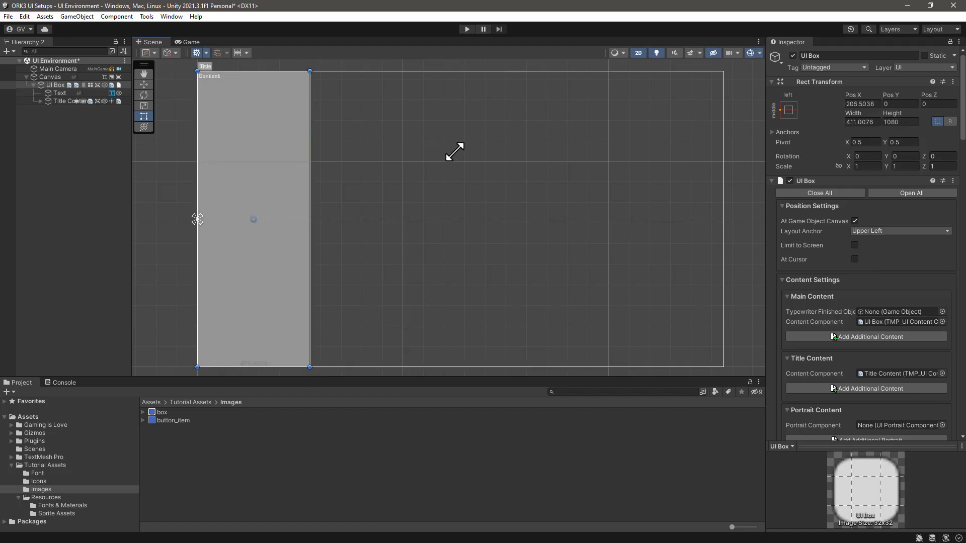
key("ctrl+z")
key("ctrl+z")
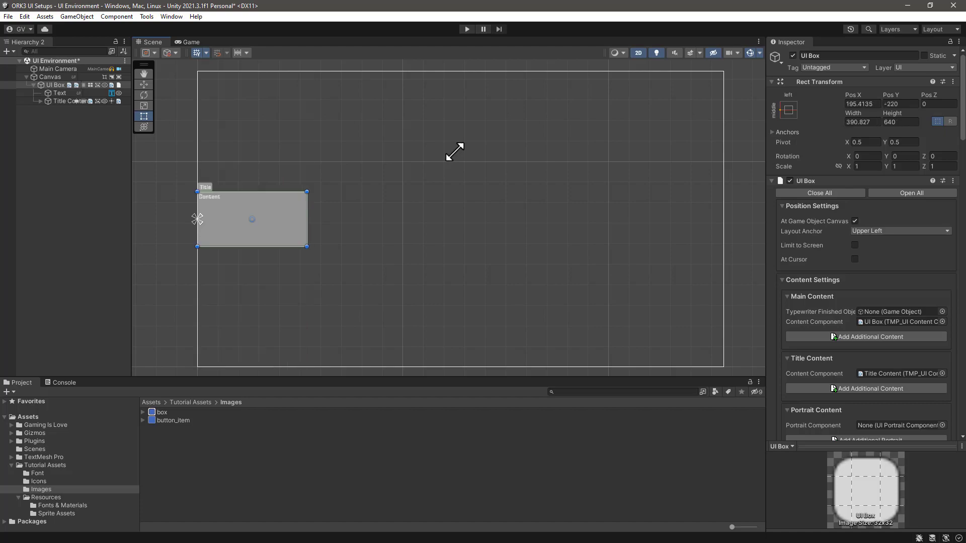
key("ctrl+z")
key("ctrl+z")
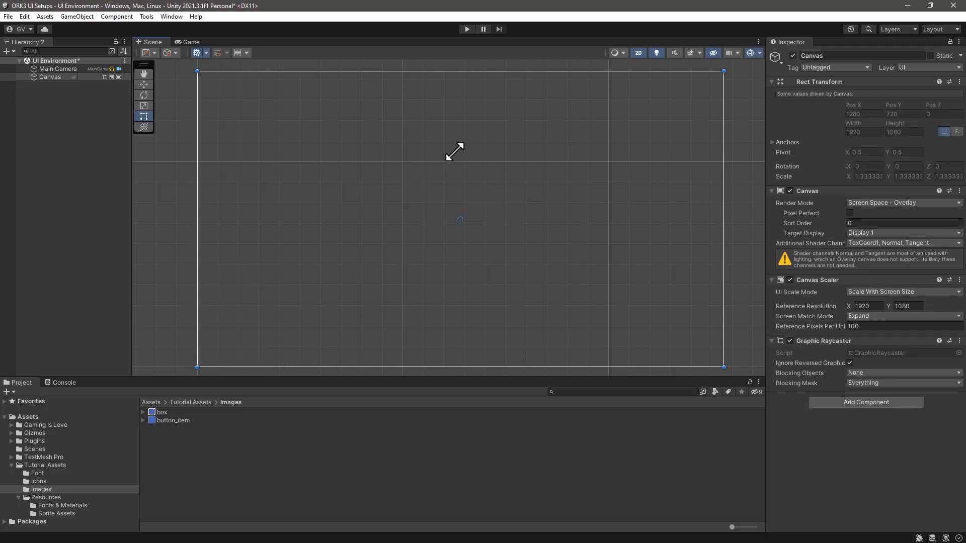
key("ctrl+y")
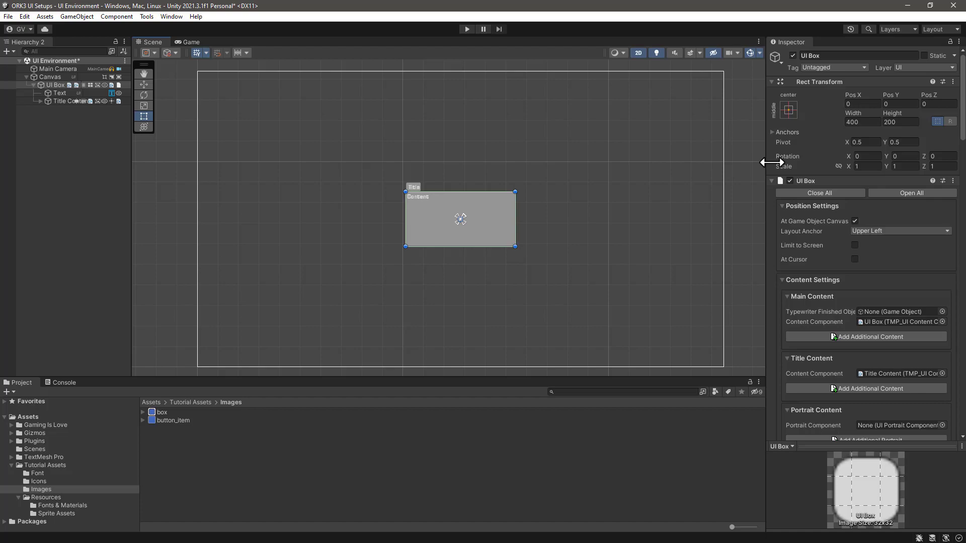
Step: Anchor the UI Box to the top centre with position, then widen it toward both canvas edges
left_click(789, 107)
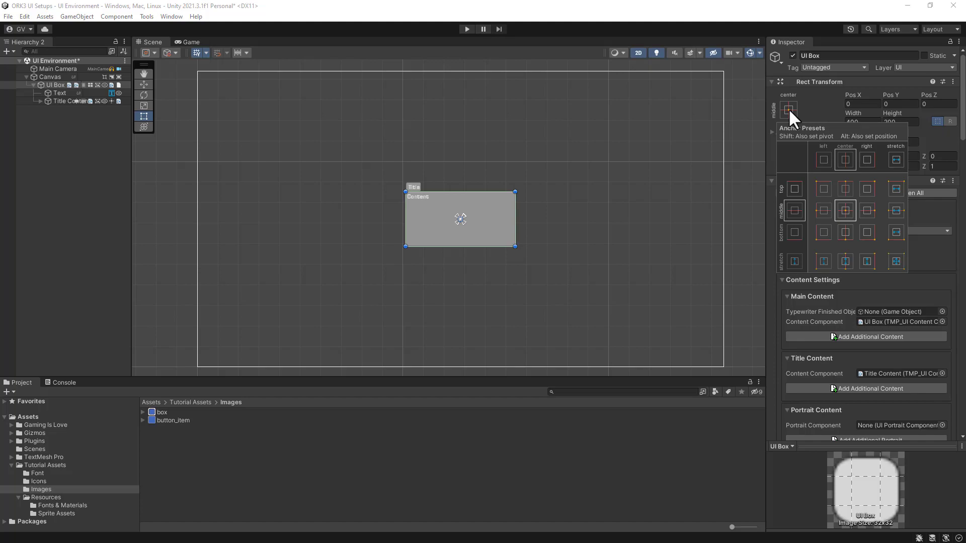
key("alt")
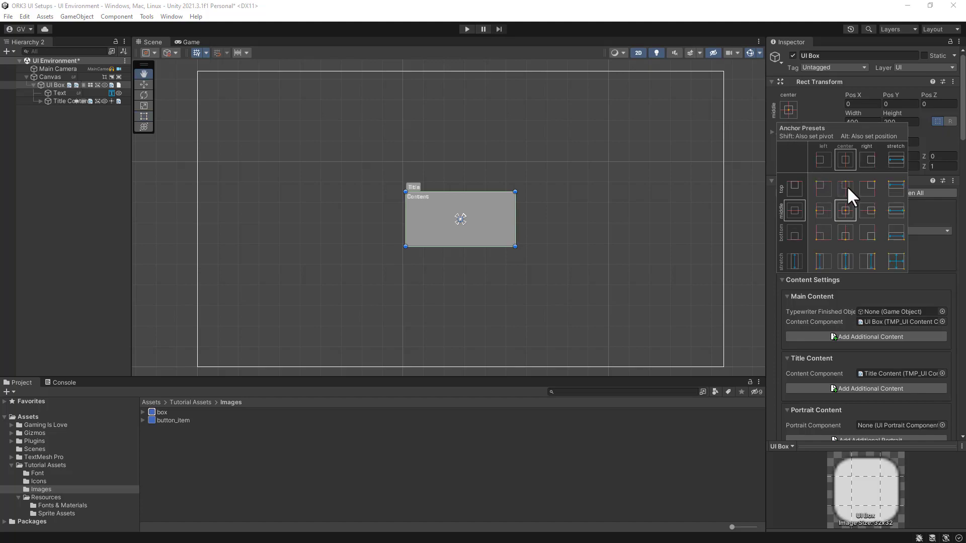
left_click(846, 187, "alt")
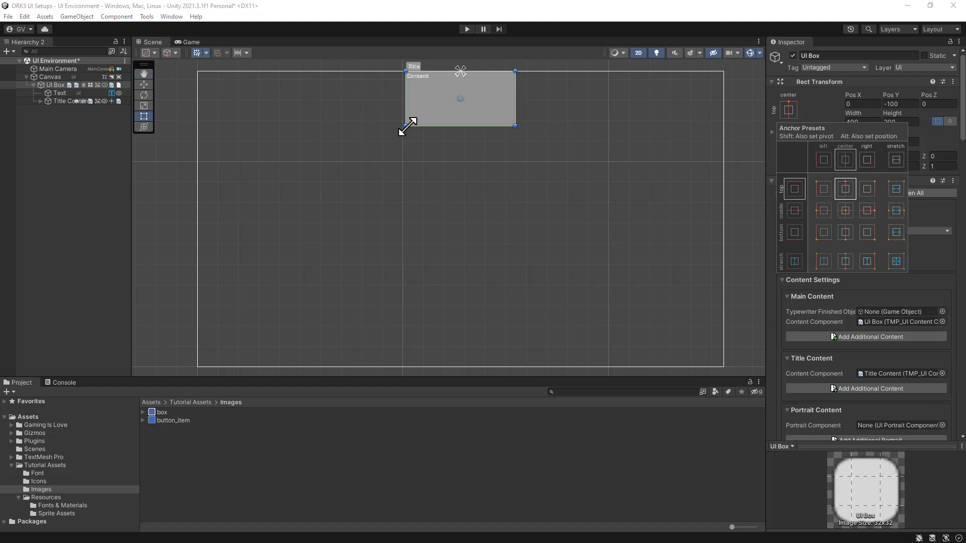
left_click_drag(407, 126, 200, 129)
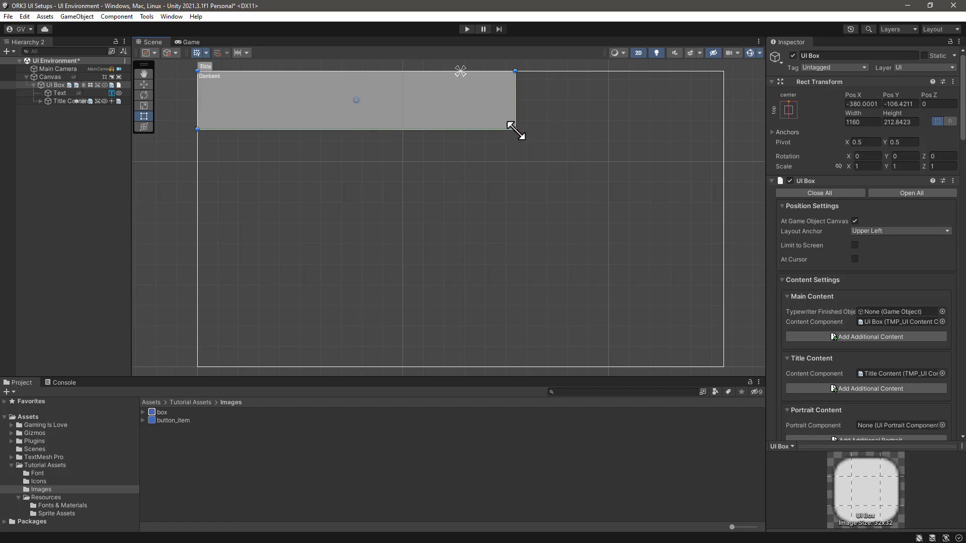
left_click_drag(513, 128, 725, 132)
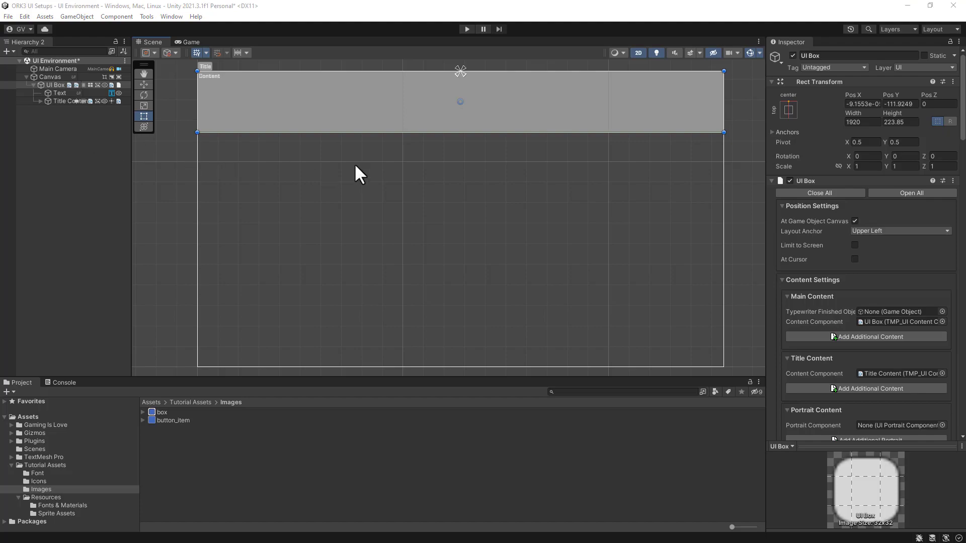
left_click(376, 2)
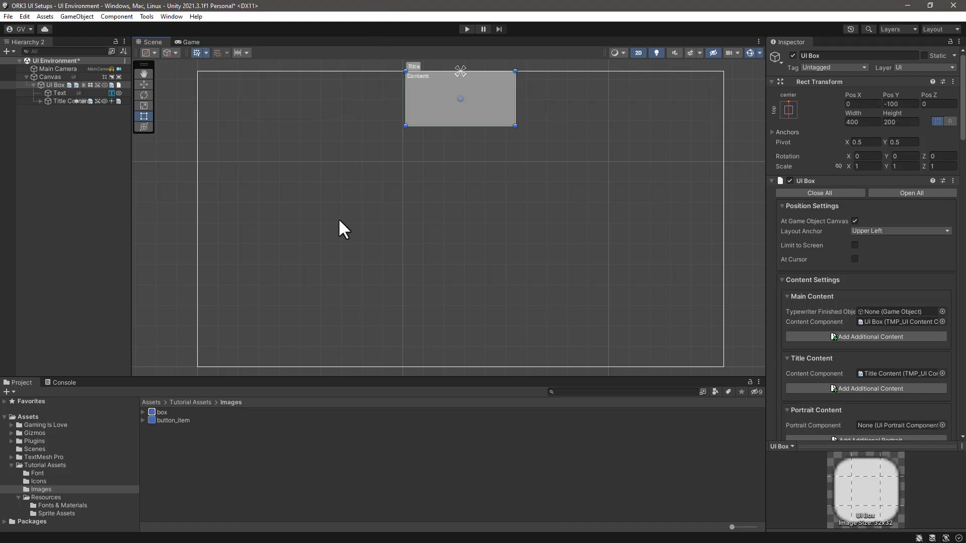
Step: Zoom in on the centred UI Box in the Scene view and select the Canvas
scroll(454, 206, "up", 5)
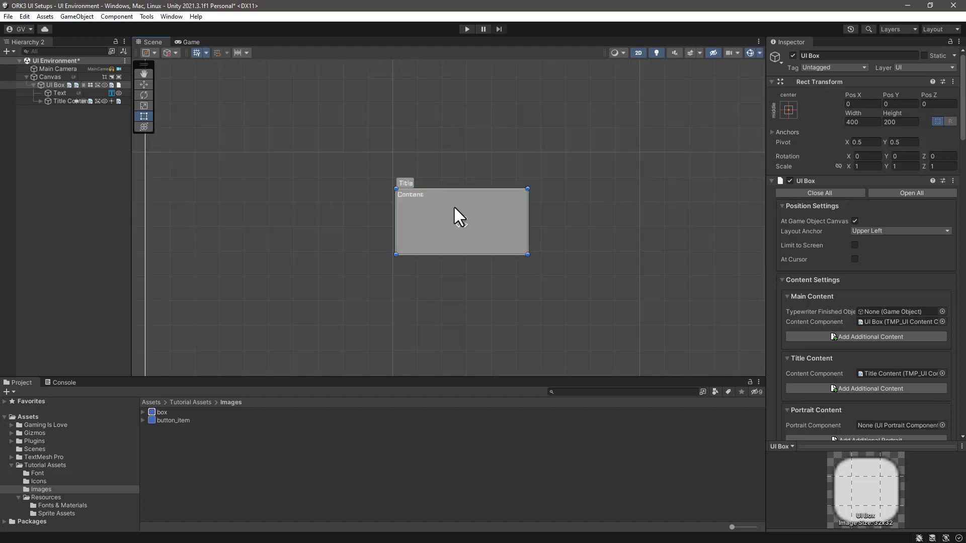
scroll(454, 210, "up", 1)
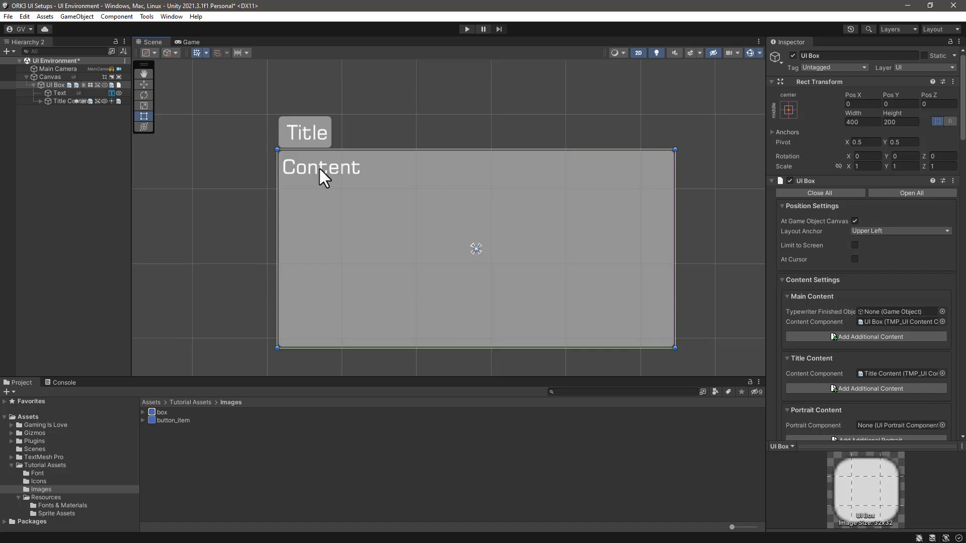
left_click(34, 85)
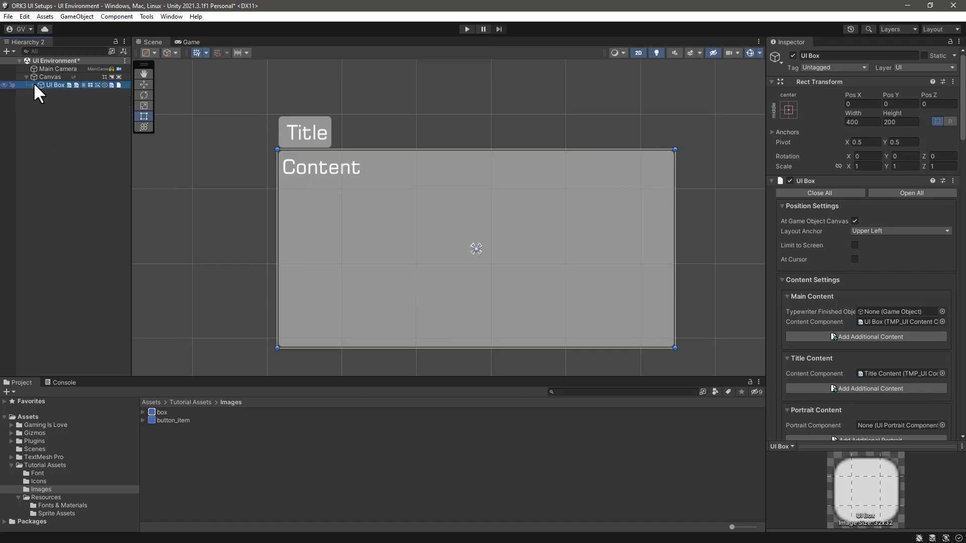
left_click(46, 76)
Step: Show the Canvas's UI > Makinom > UI Box submenu of creatable box types
right_click(47, 75)
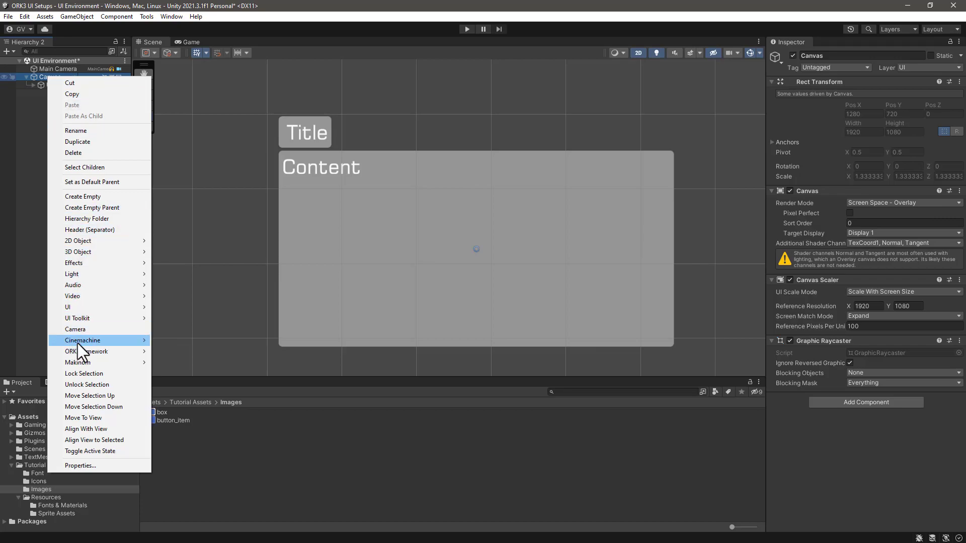
mouse_move(71, 308)
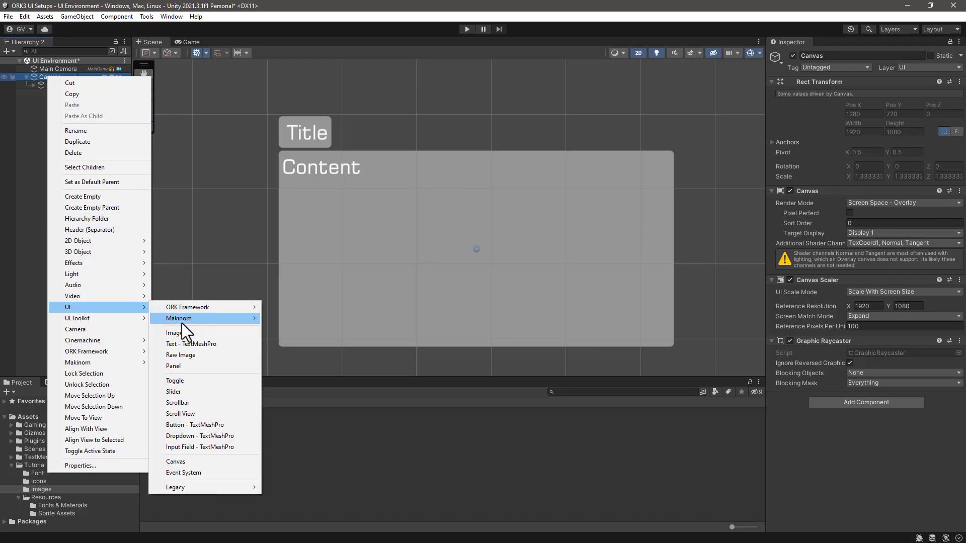
mouse_move(192, 318)
mouse_move(297, 387)
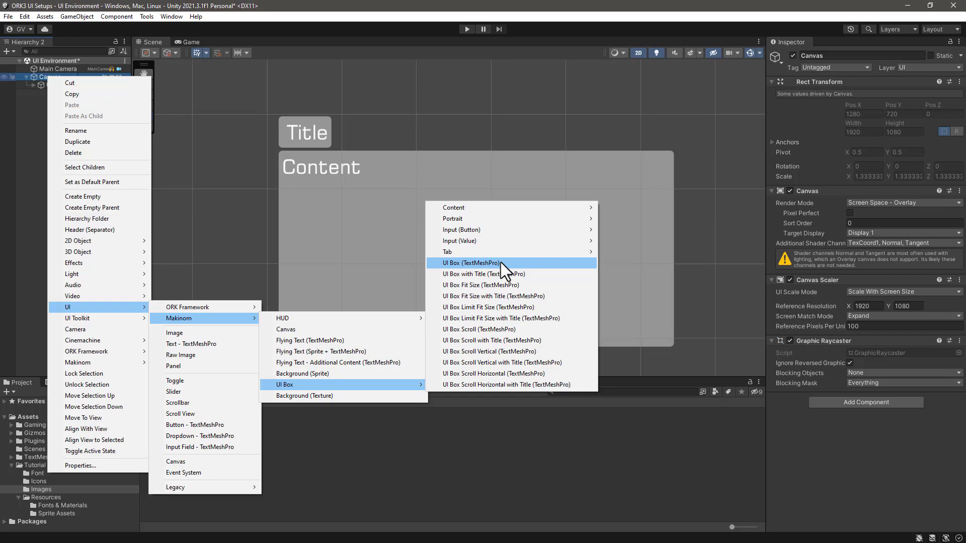
Step: Add a UI Box (TextMeshPro) under the Canvas, then delete it again
left_click(500, 262)
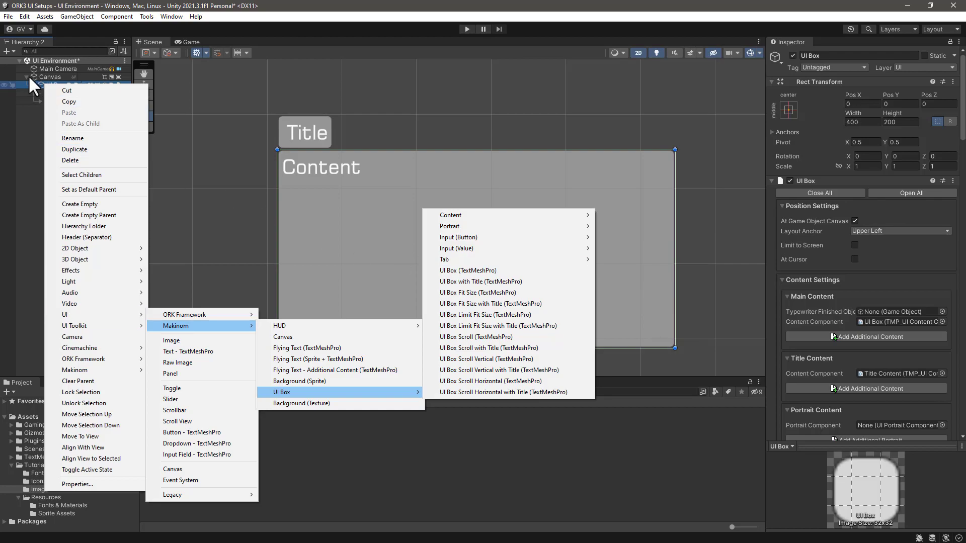
left_click(45, 77)
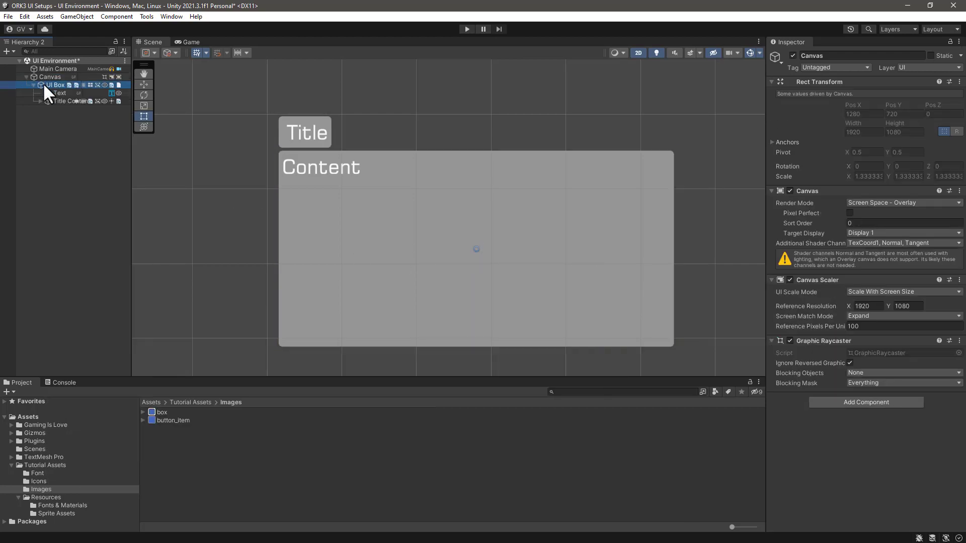
key("Delete")
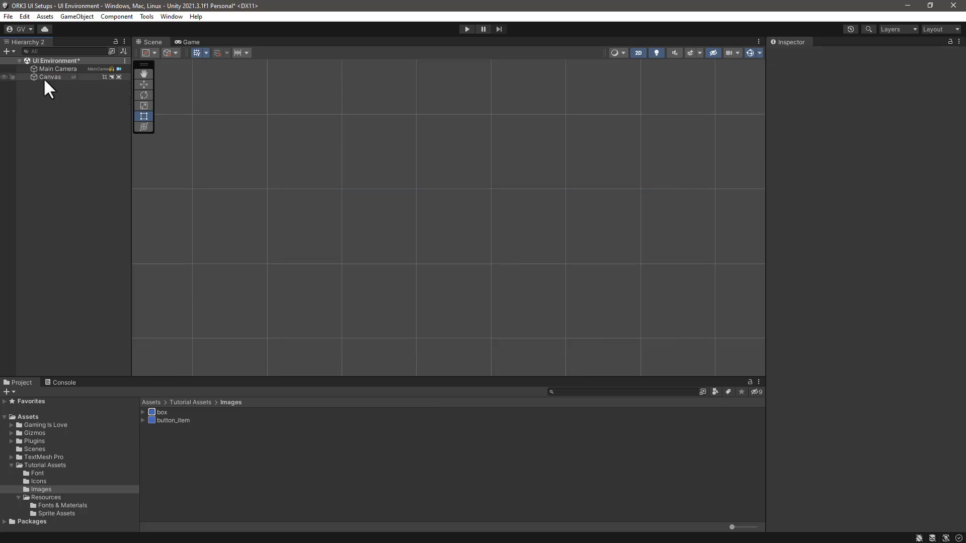
Step: Add a vertically scrolling UI Box with title under the Canvas, named 'UI Box'
left_click(43, 77)
right_click(43, 77)
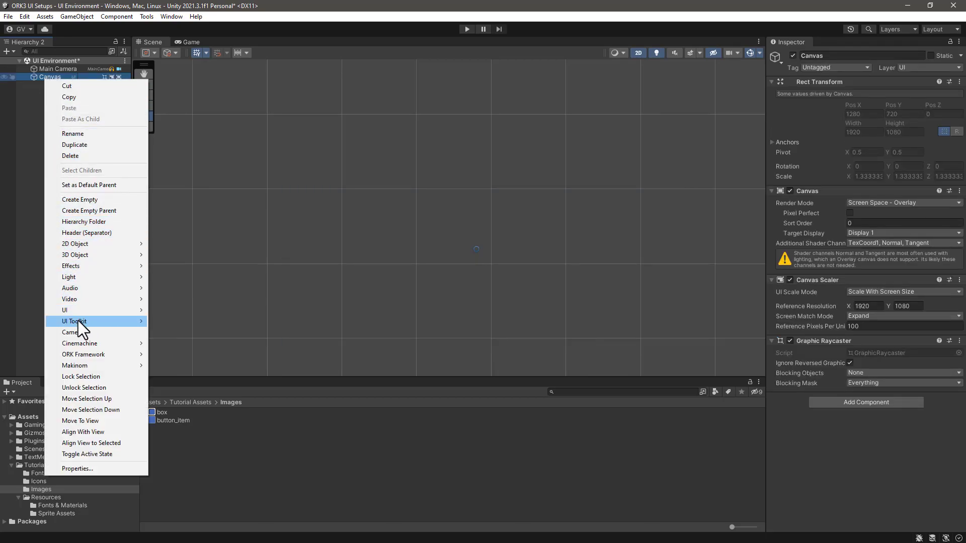
mouse_move(83, 311)
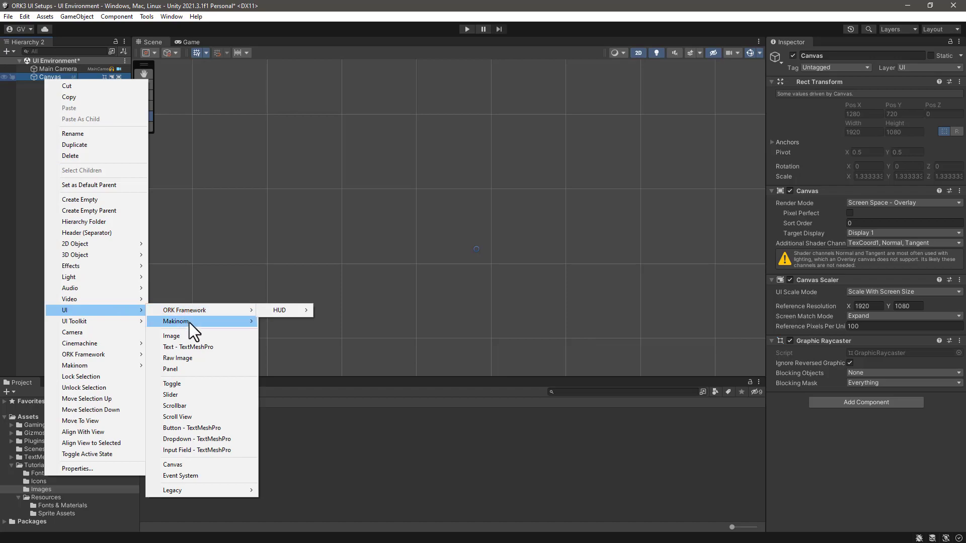
mouse_move(190, 323)
mouse_move(349, 388)
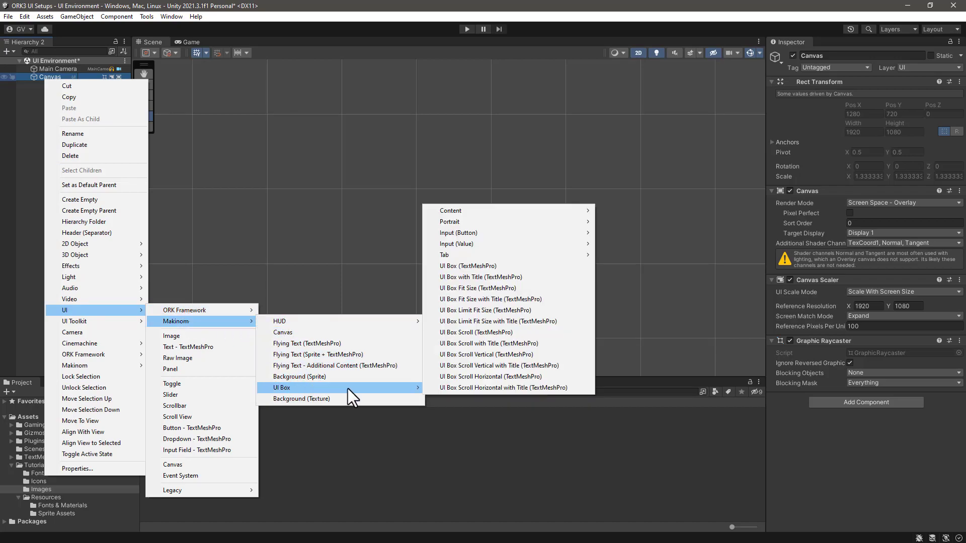
left_click(504, 365)
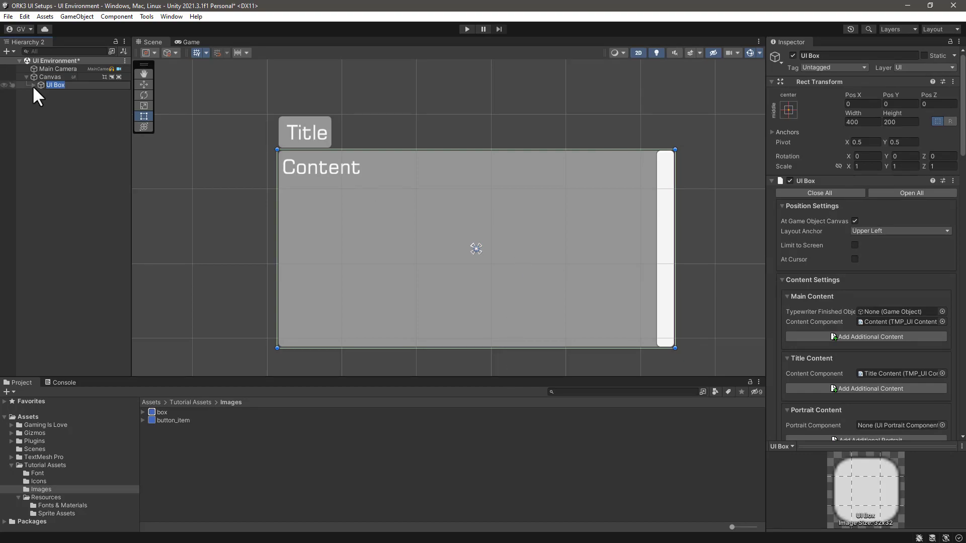
key("Return")
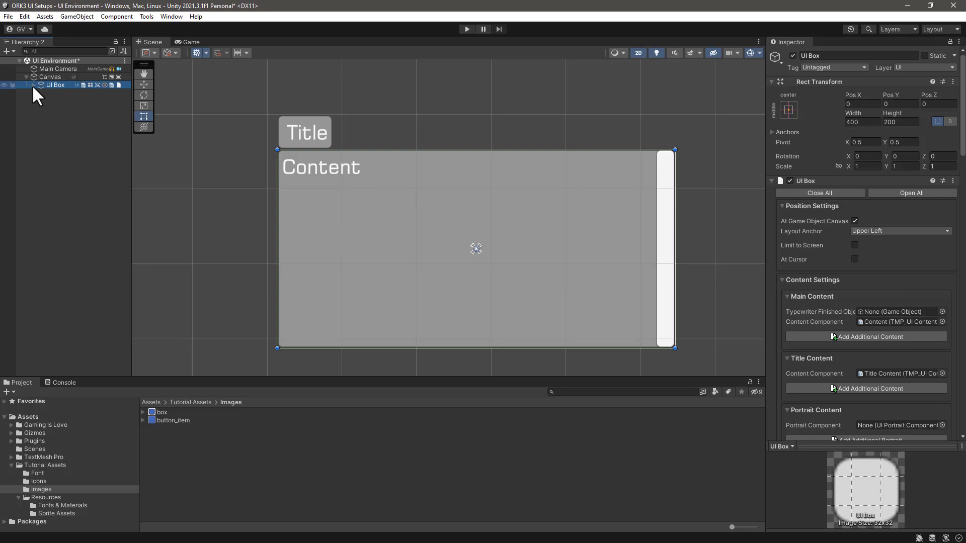
Step: Expand UI Box, widen the Hierarchy panel so names are readable, and select UI Box
left_click(33, 85)
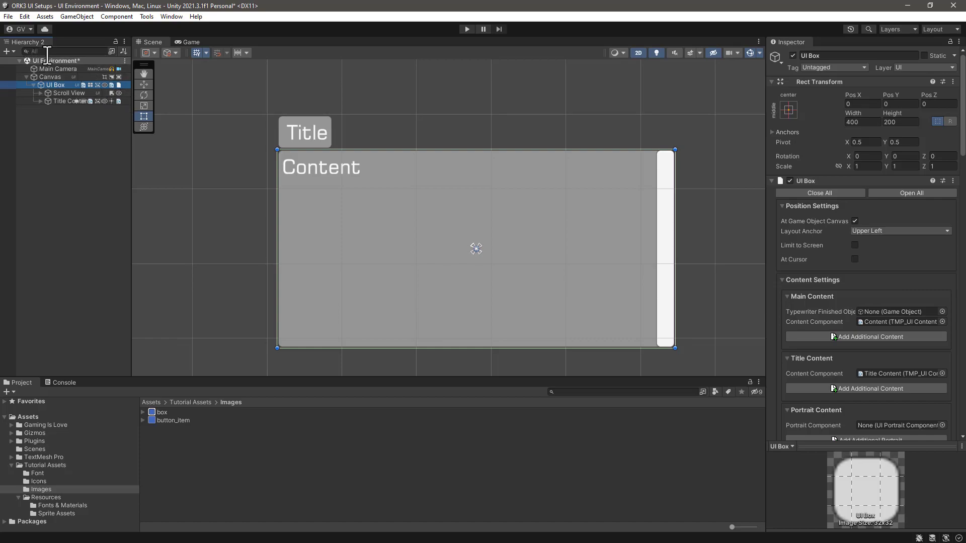
left_click_drag(133, 144, 199, 149)
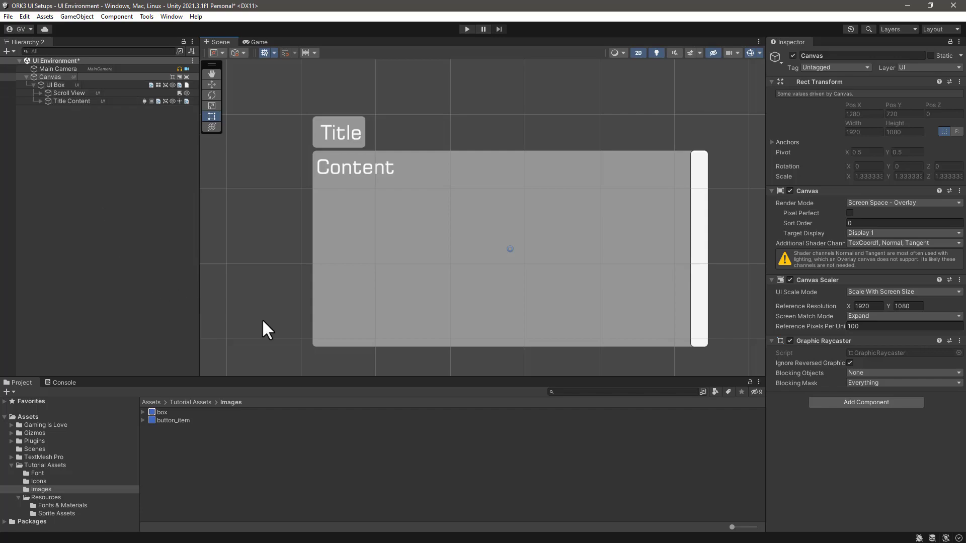
left_click(607, 355)
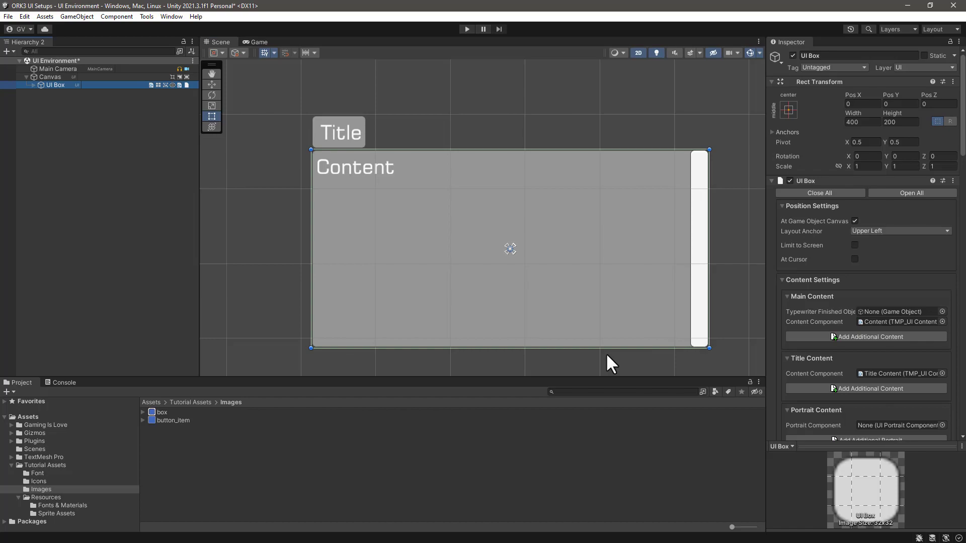
Step: Add Makinom's Ok+Cancel Buttons (TextMeshPro) input to UI Box from its Hierarchy context menu
right_click(51, 84)
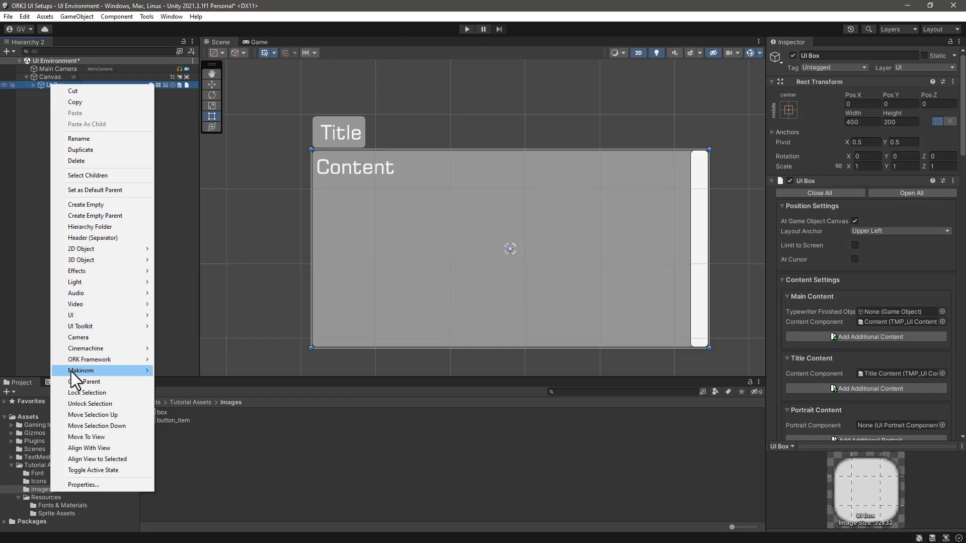
mouse_move(71, 371)
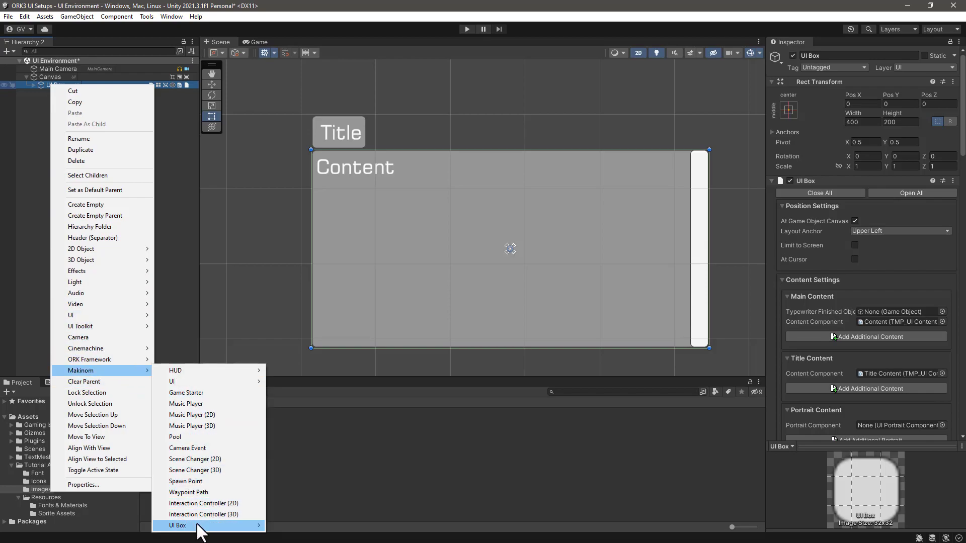
mouse_move(199, 527)
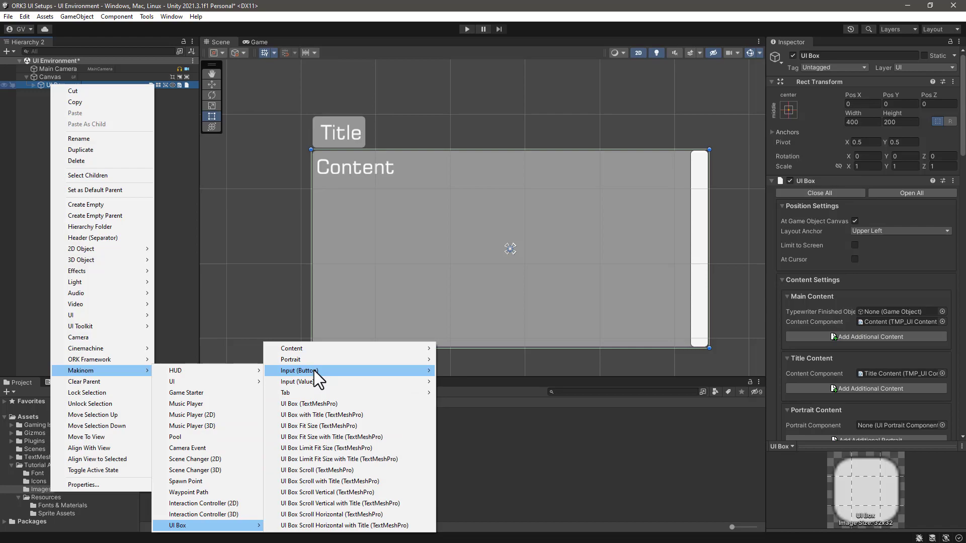
mouse_move(314, 372)
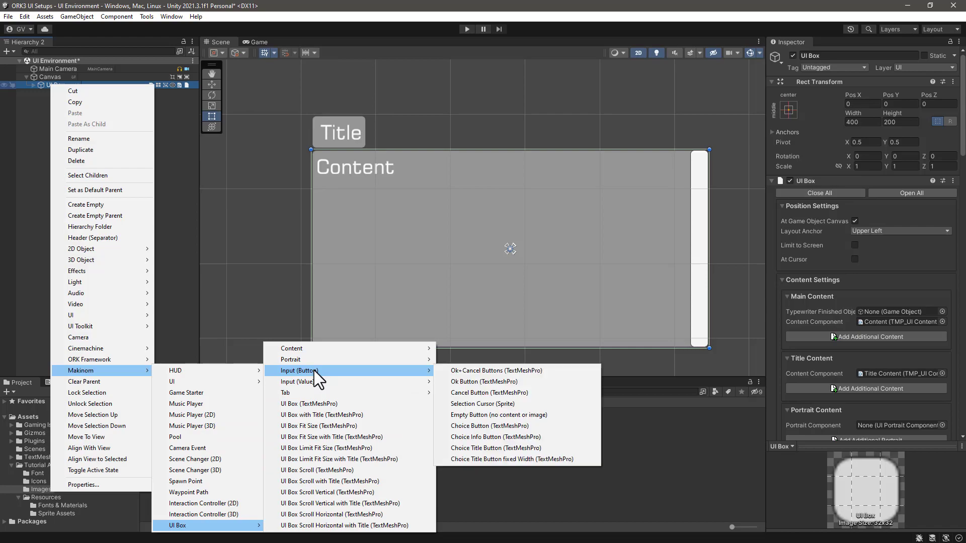
left_click(483, 370)
middle_click_drag(446, 277, 438, 237)
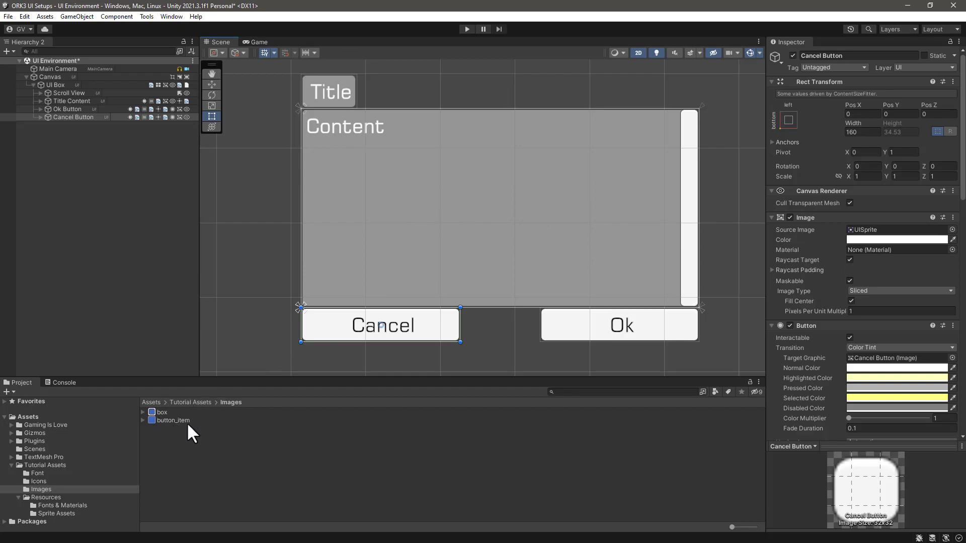
Step: Set the box sprite as the Source Image of UI Box and Title Content
left_click(114, 210)
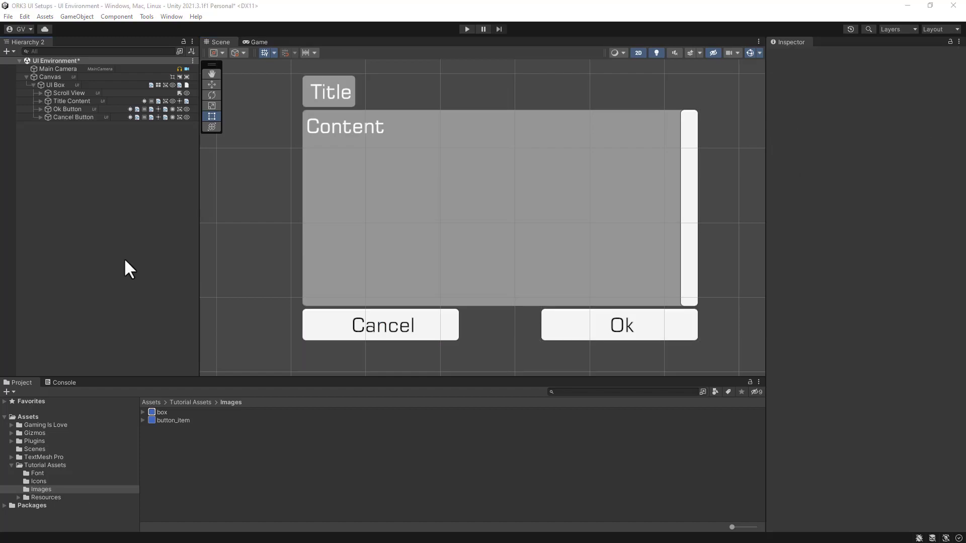
left_click(57, 83)
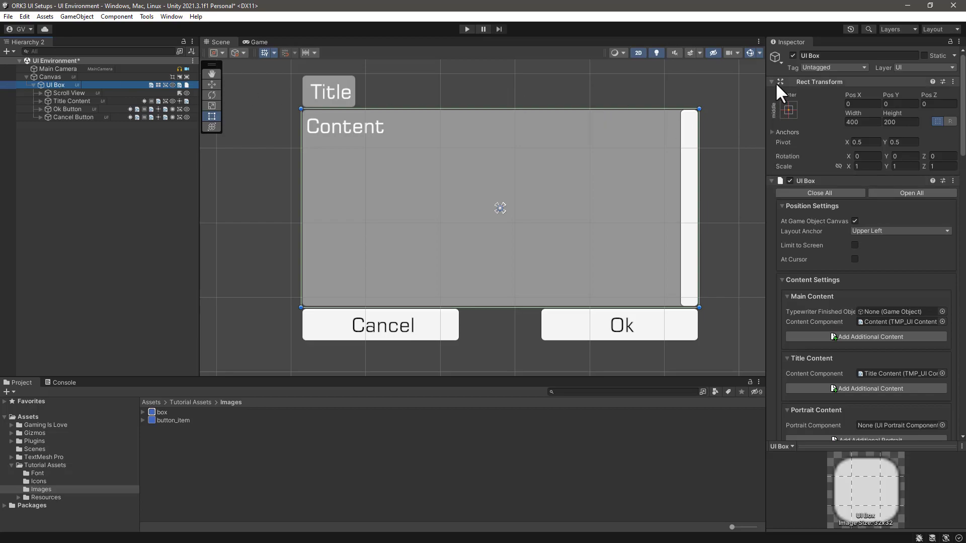
left_click(771, 181)
left_click(772, 192)
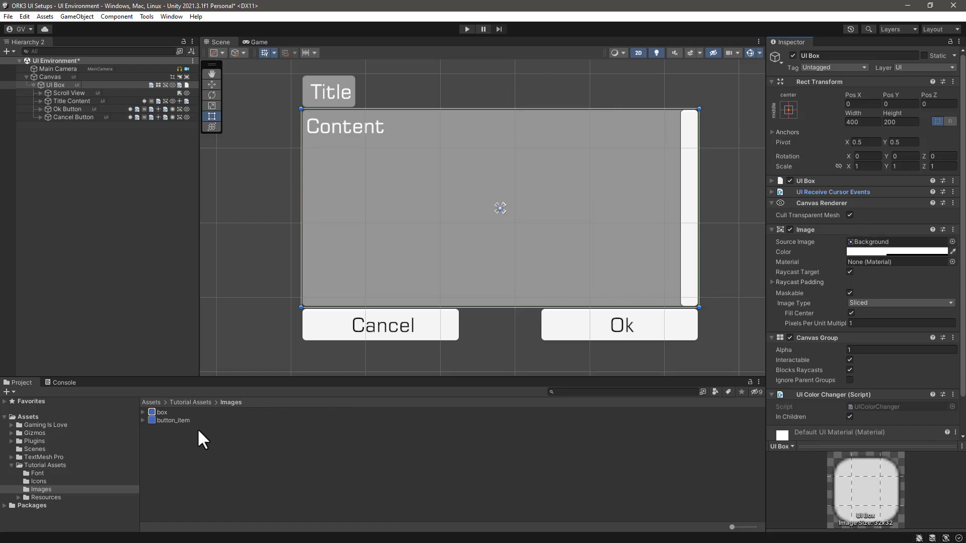
left_click_drag(160, 415, 874, 243)
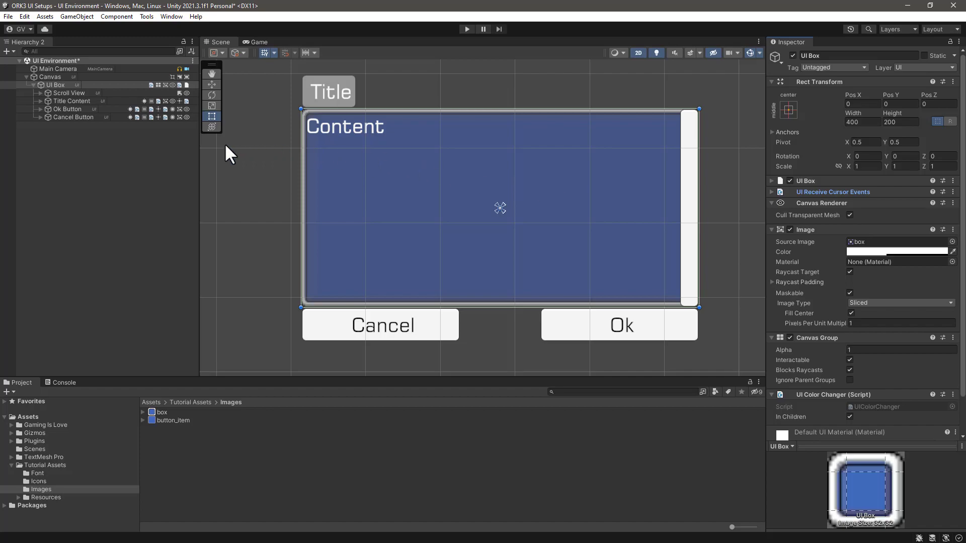
left_click(64, 102)
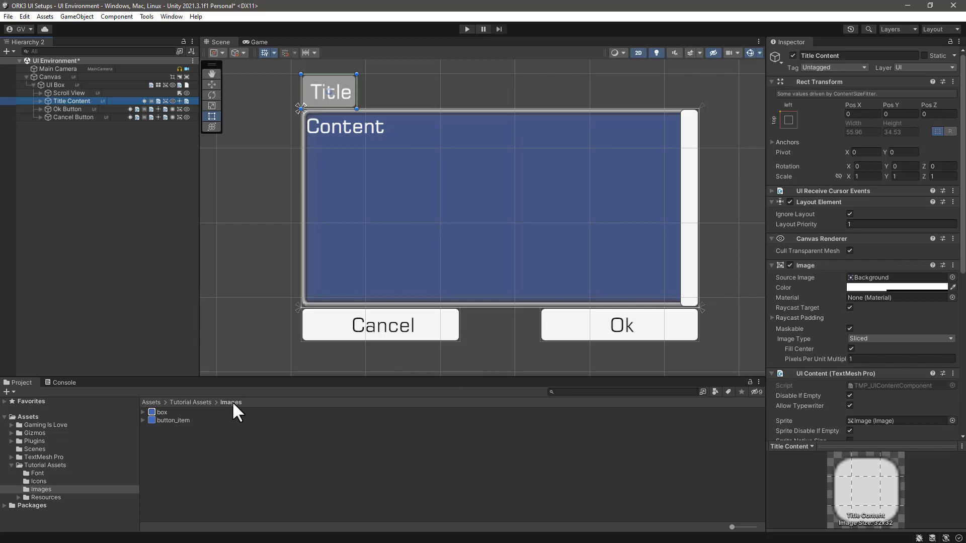
left_click_drag(151, 412, 901, 279)
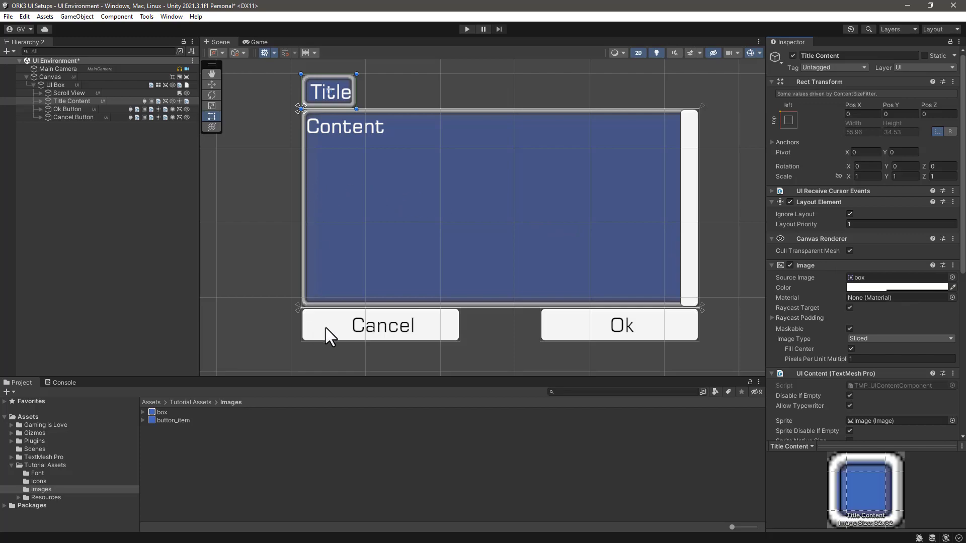
Step: Set the button_item sprite as the Source Image of Ok Button and Cancel Button
left_click(63, 110)
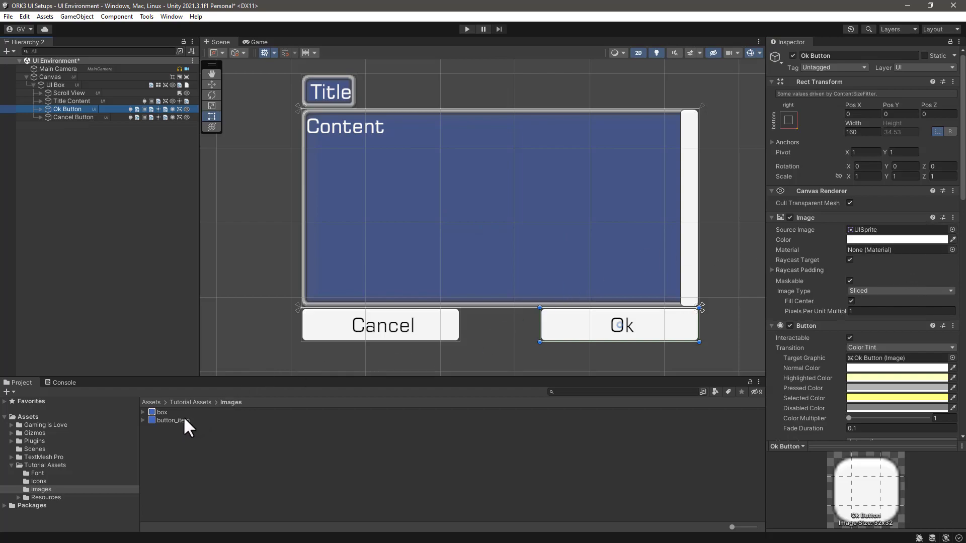
left_click_drag(176, 418, 916, 228)
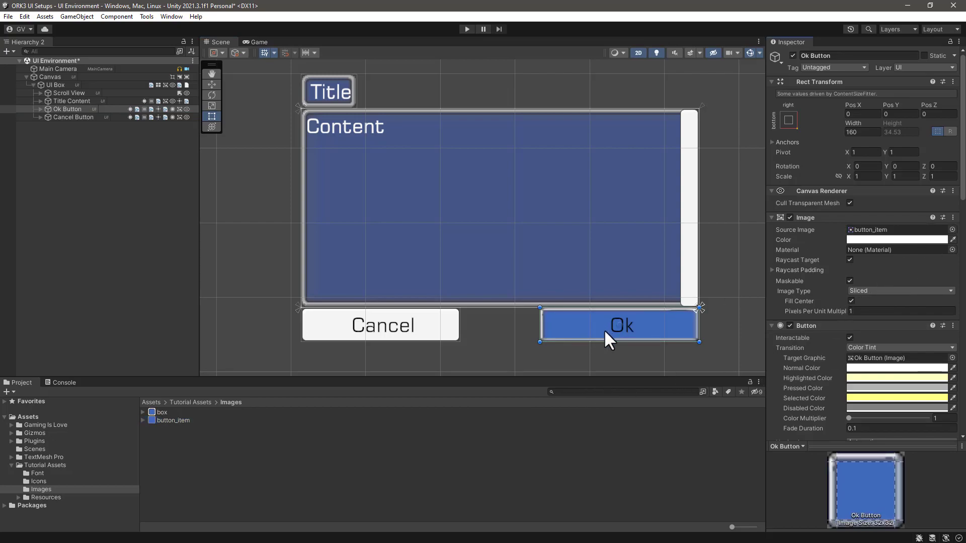
left_click(74, 117)
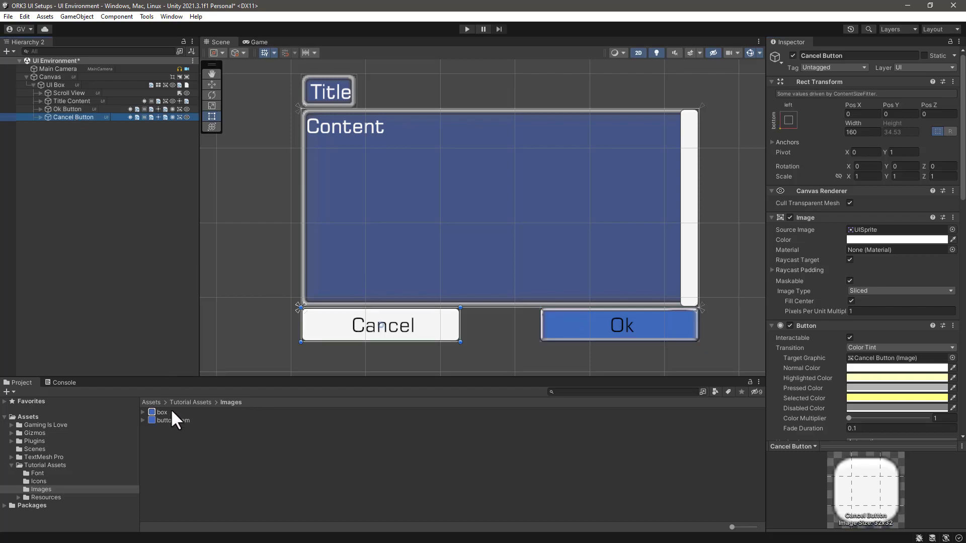
left_click_drag(168, 419, 904, 231)
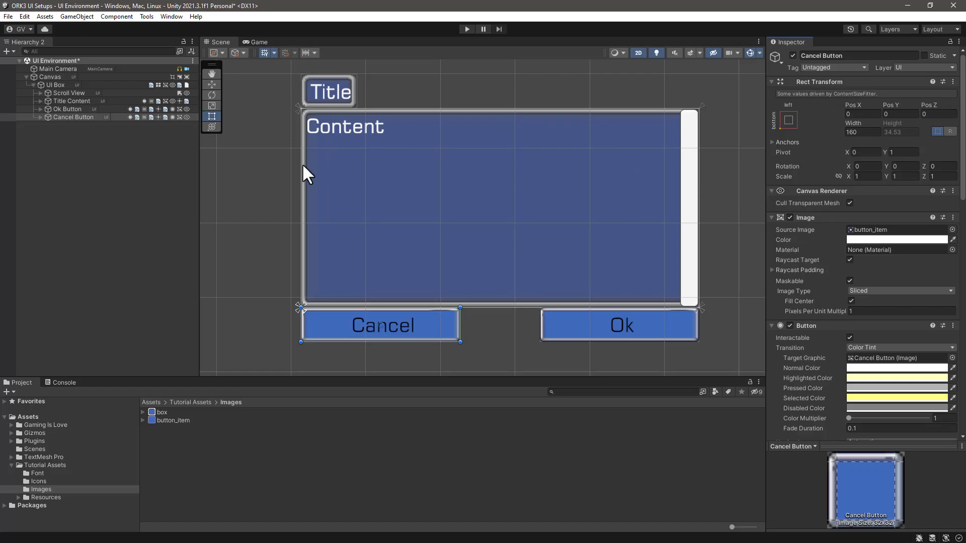
Step: Shrink Scrollbar Vertical's width from 20 to about 9.39, then reselect UI Box
left_click(60, 93)
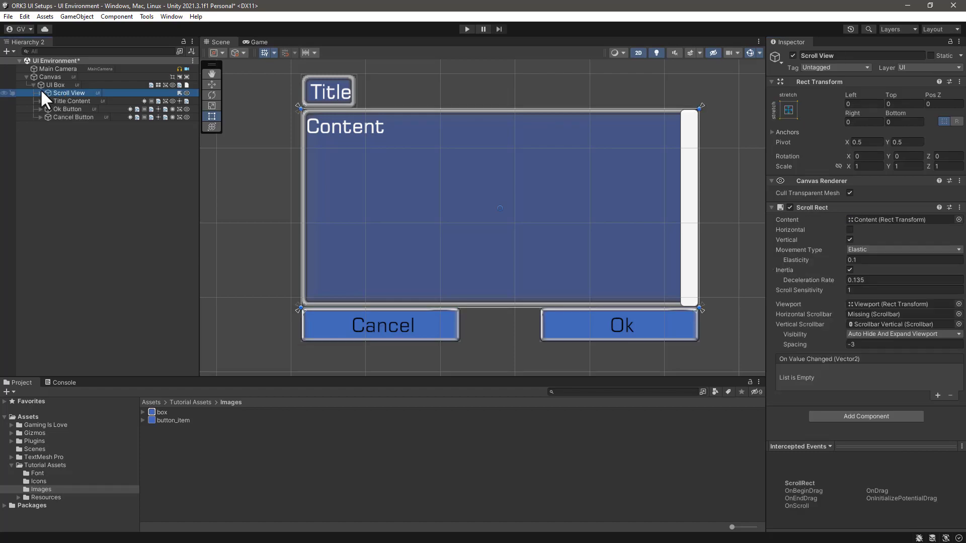
left_click(41, 93)
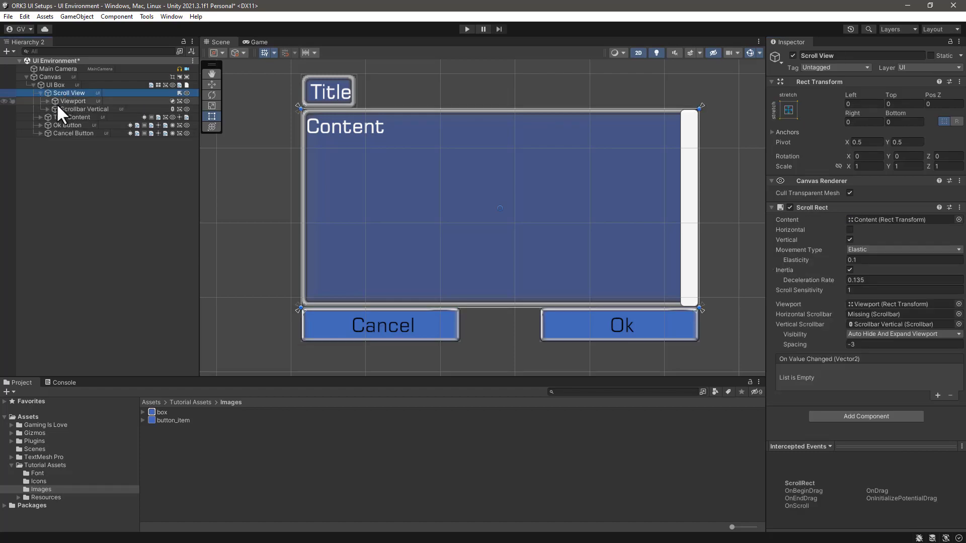
left_click(57, 107)
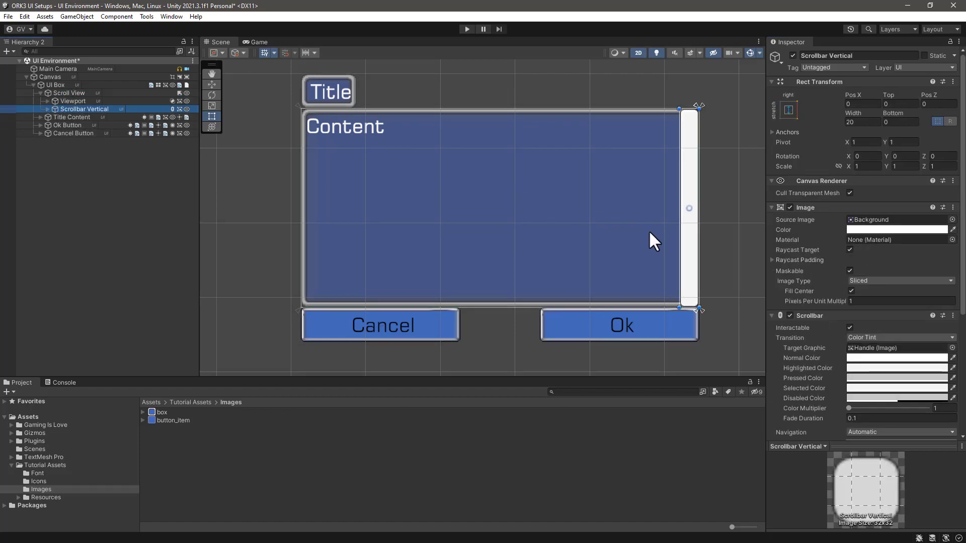
left_click_drag(679, 307, 689, 306)
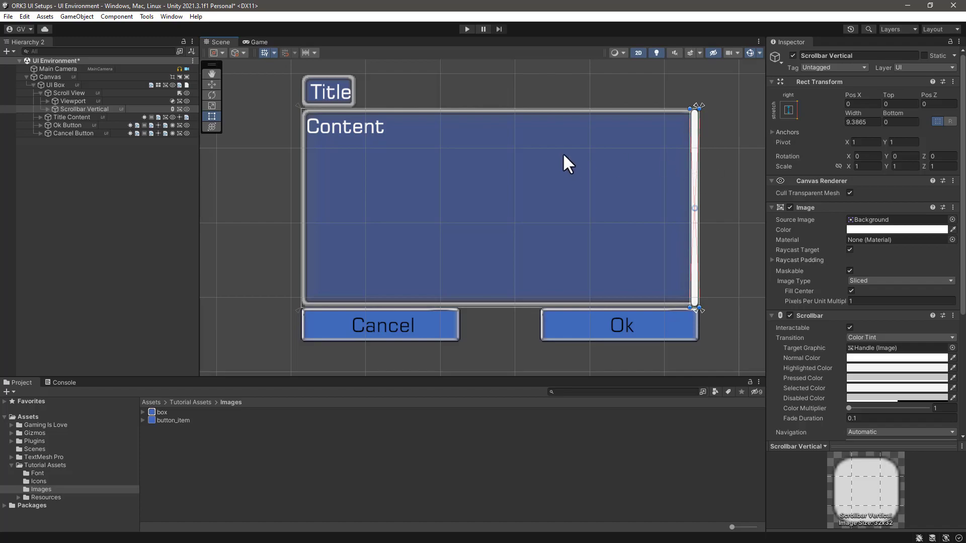
left_click(34, 85)
left_click(55, 85)
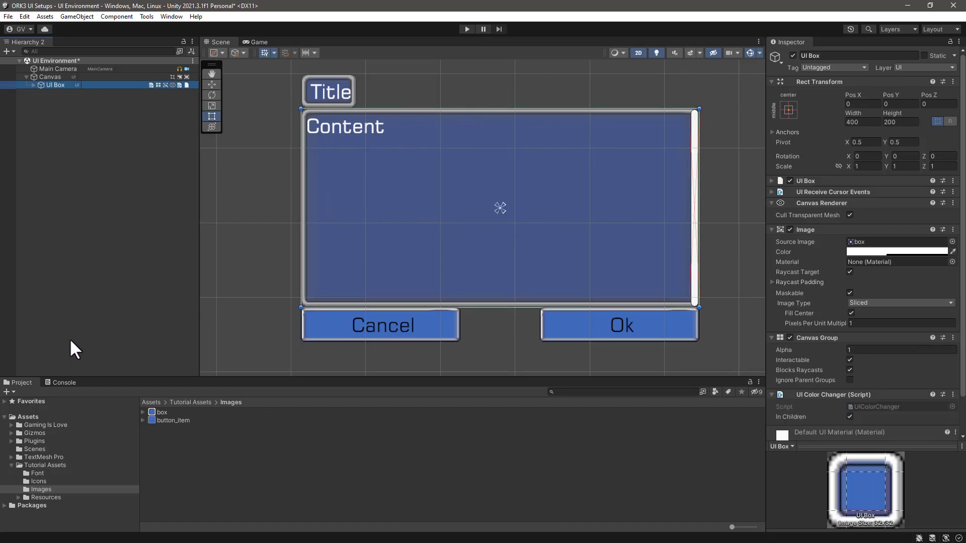
Step: Create a folder named _Created inside Tutorial Assets
left_click_drag(171, 379, 171, 290)
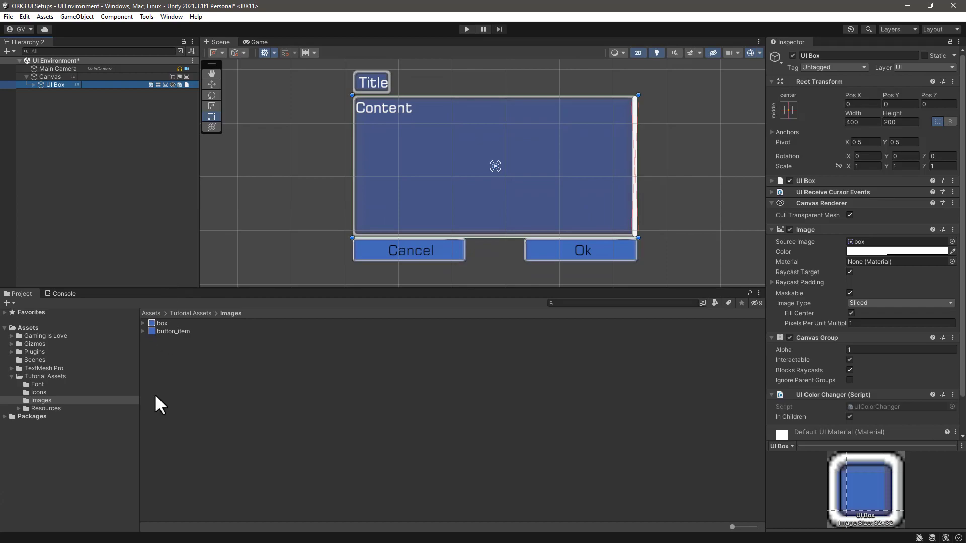
left_click(34, 376)
right_click(195, 397)
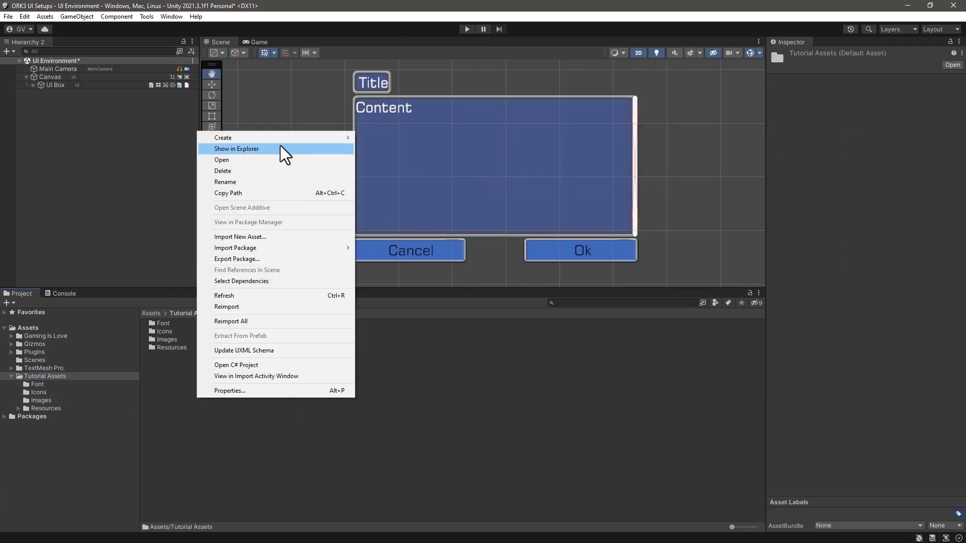
left_click(349, 156)
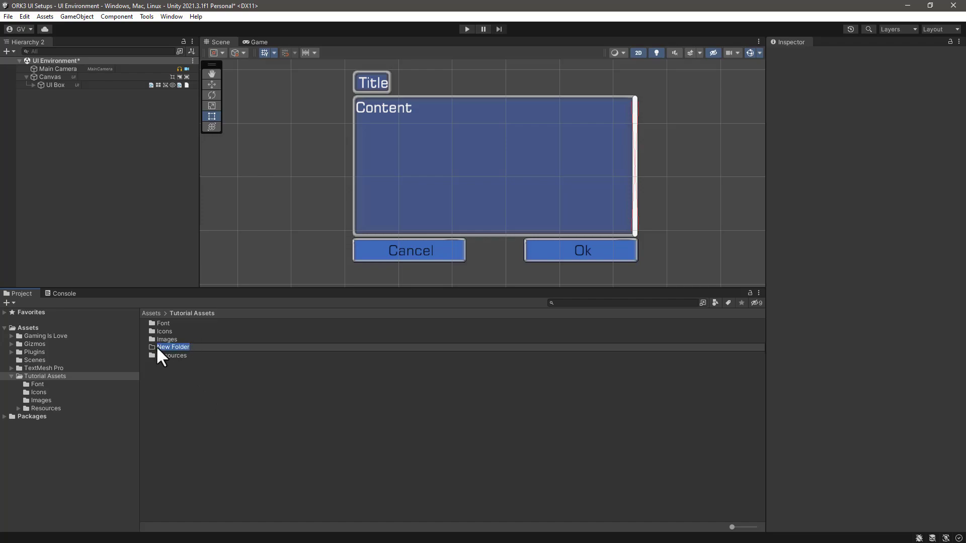
key("BackSpace")
key("Return")
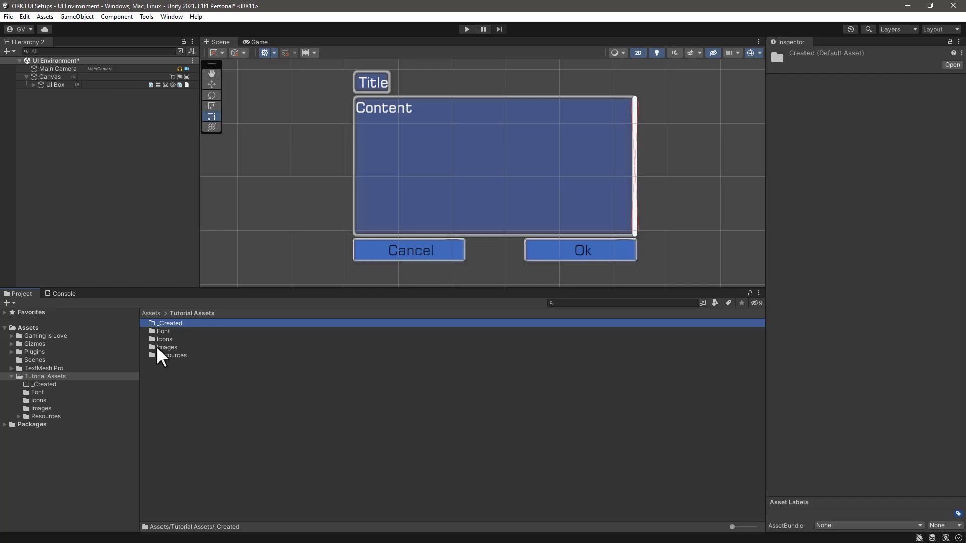
Step: Inside _Created, create a new folder named UI
left_click(45, 385)
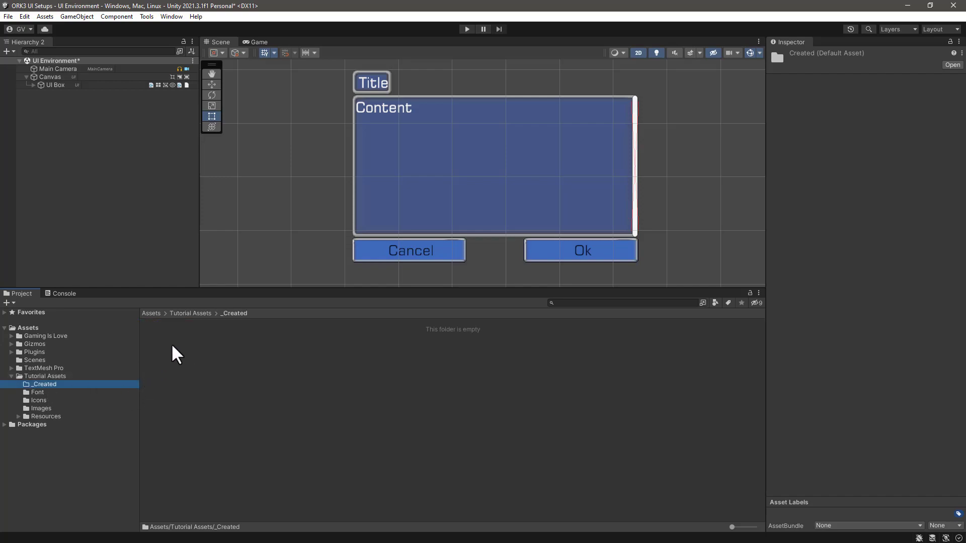
right_click(189, 345)
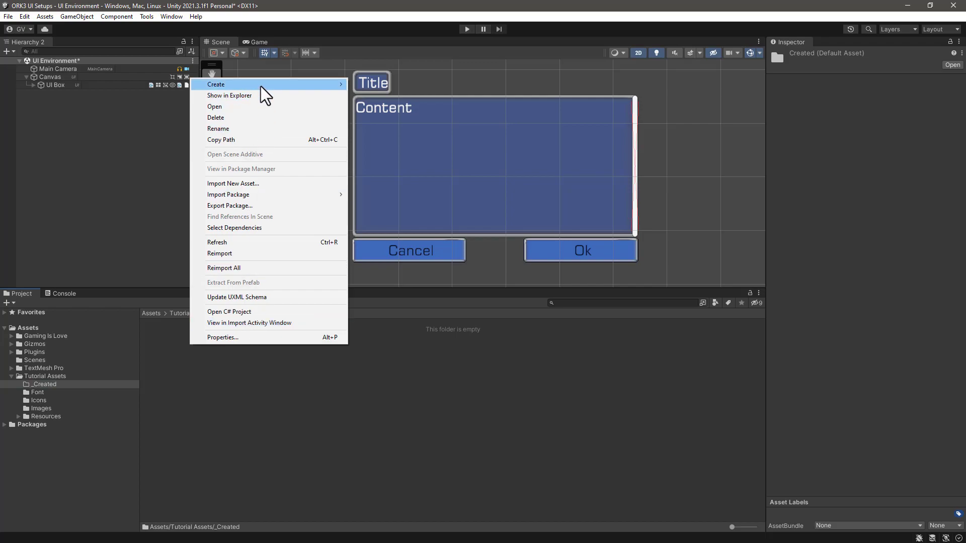
mouse_move(261, 86)
left_click(388, 33)
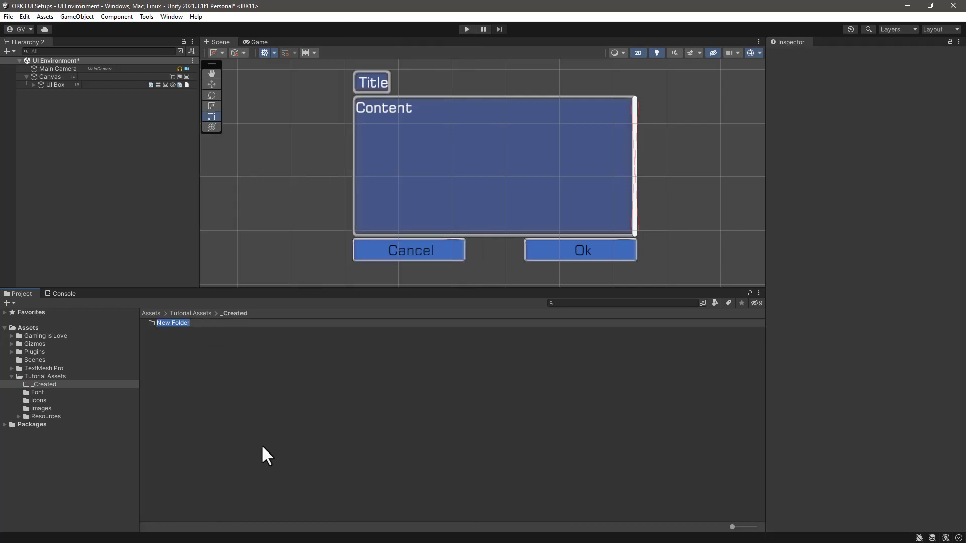
type("UI")
key("Return")
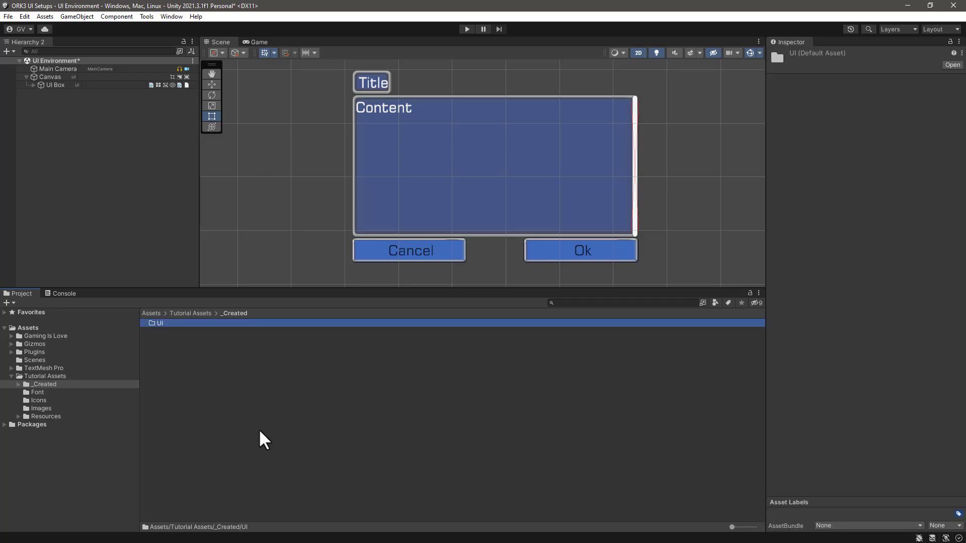
Step: Inside the UI folder, create a new folder, first misnamed 'UI Boc'
double_click(155, 323)
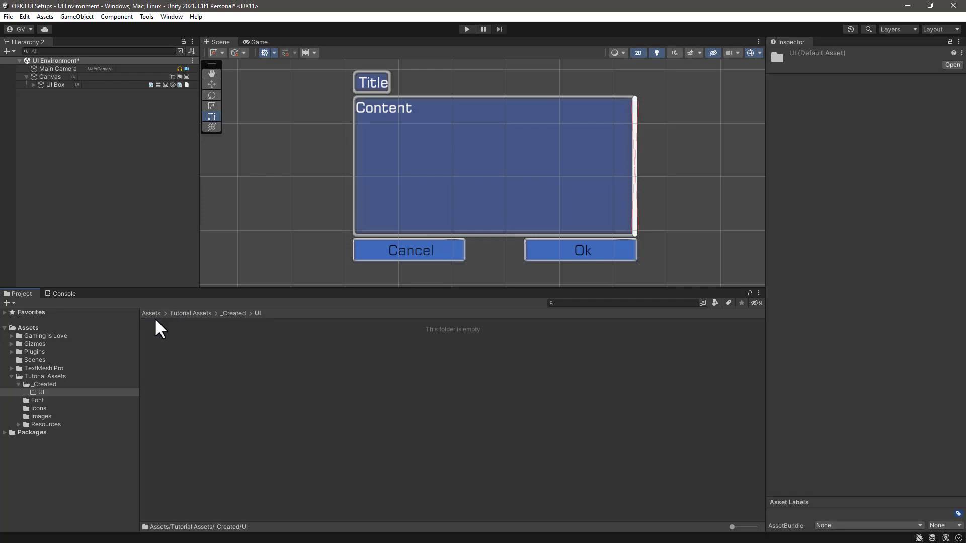
right_click(186, 343)
mouse_move(246, 81)
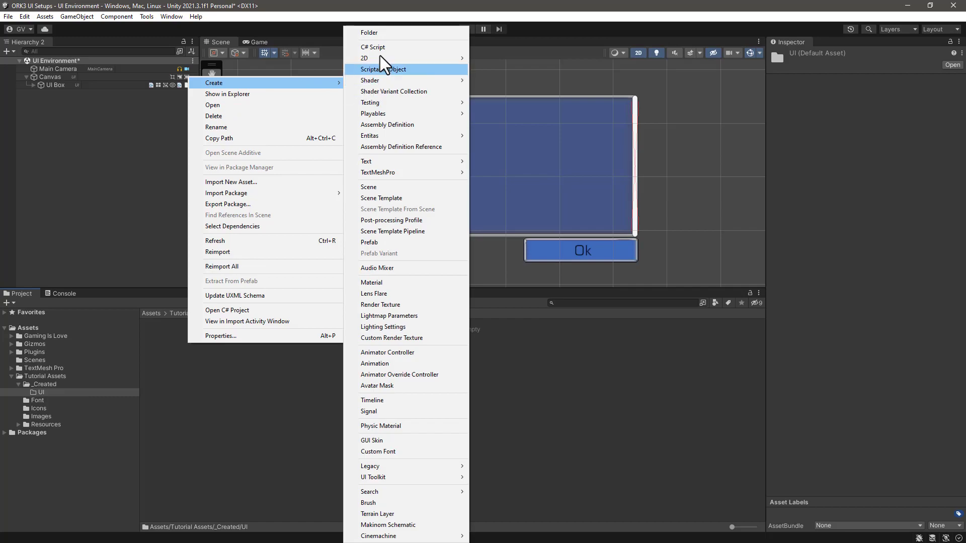
left_click(379, 29)
type("ui")
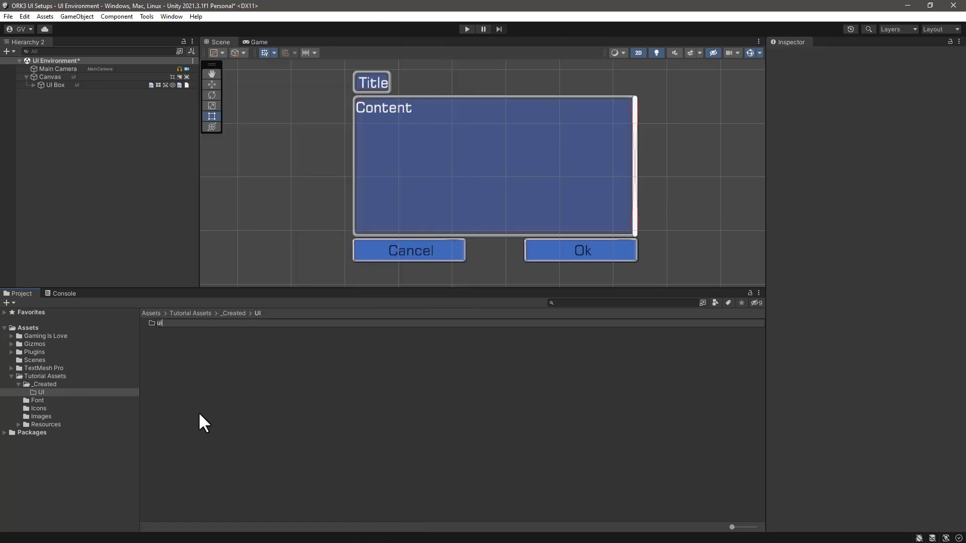
key("BackSpace")
key("BackSpace")
type("UI Boc")
key("Return")
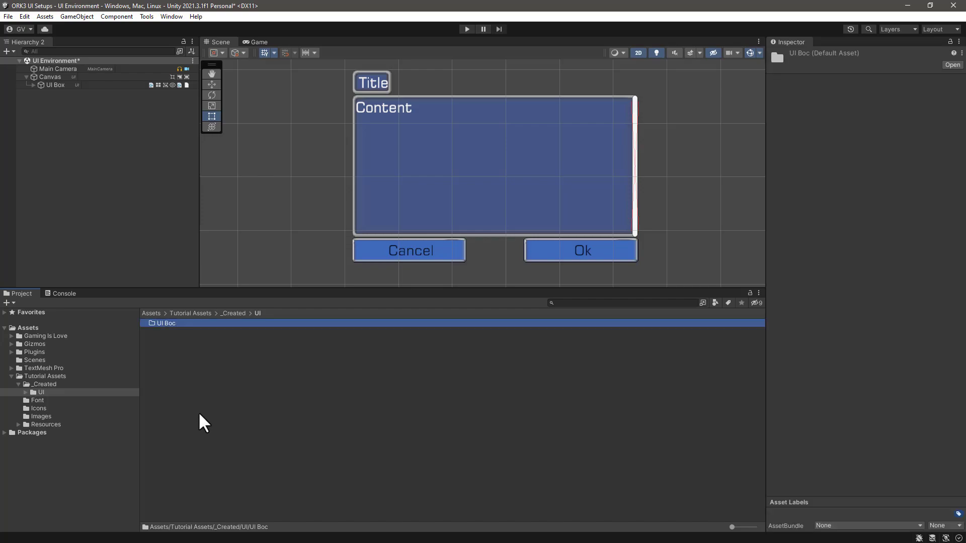
Step: Correct the folder name to 'UI Box' and open the empty folder
left_click(170, 324)
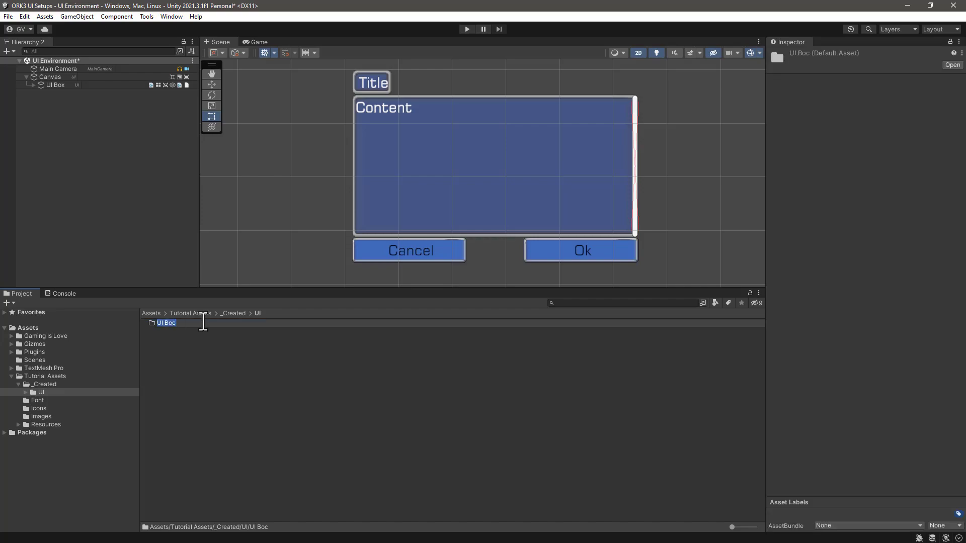
left_click(202, 322)
key("BackSpace")
type("x")
key("Return")
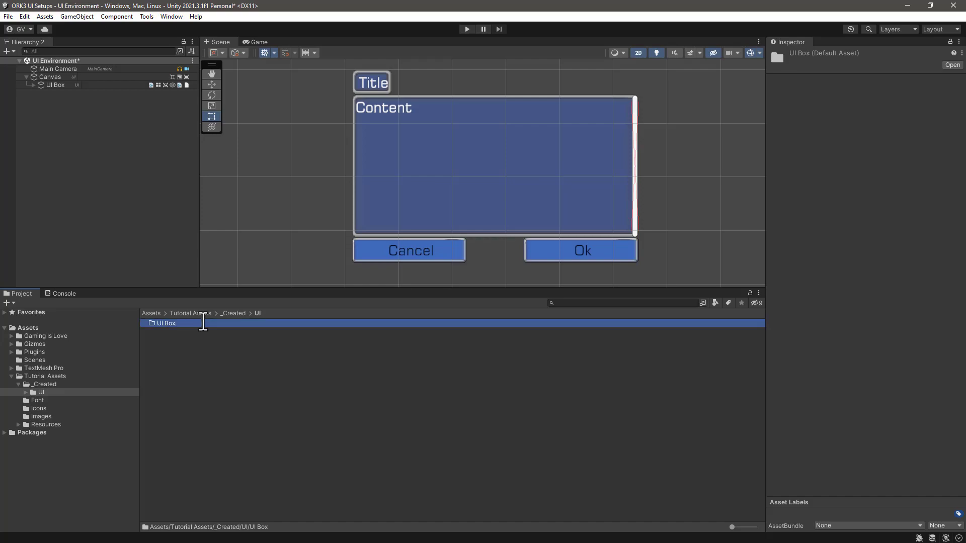
double_click(163, 321)
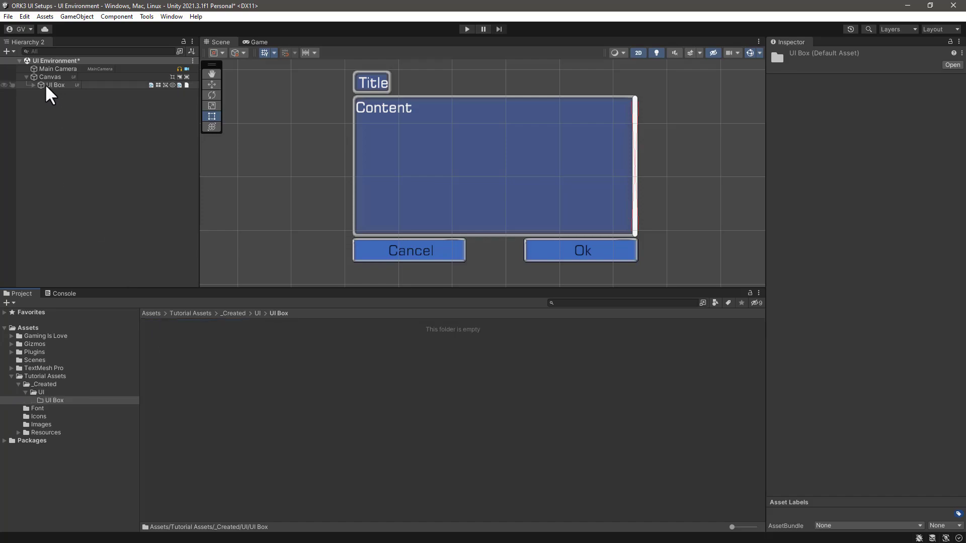
Step: Drag the scene's UI Box into the UI Box folder as a prefab, then open it in Prefab Mode
left_click_drag(41, 83, 203, 373)
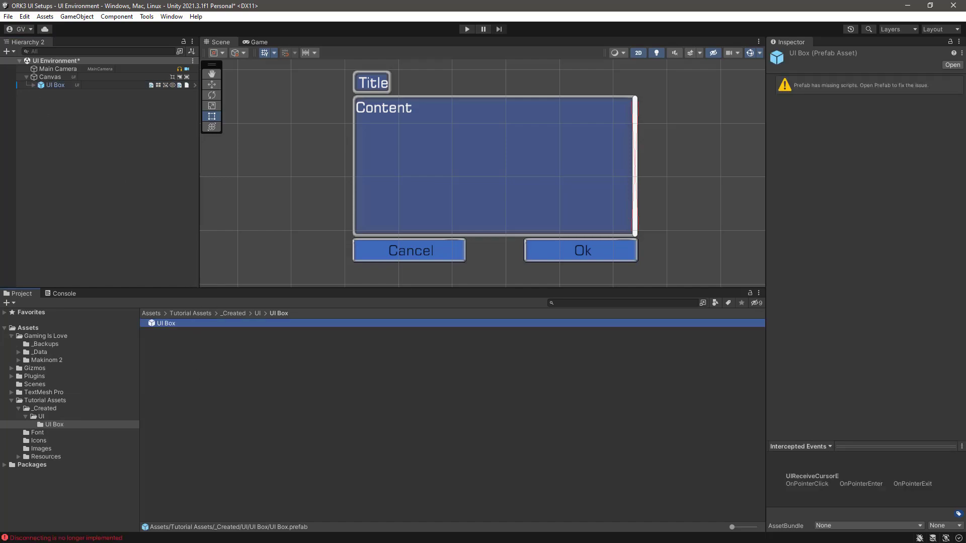
left_click(113, 540)
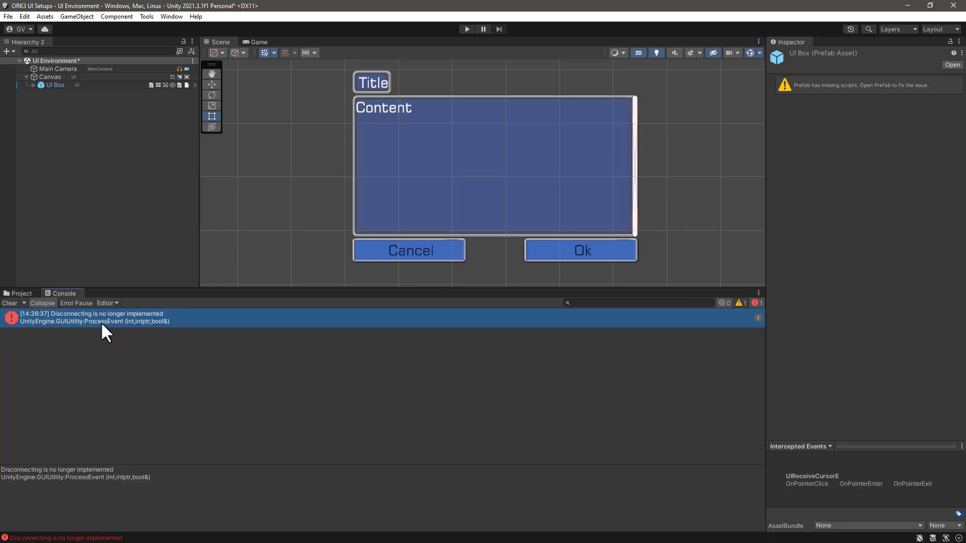
left_click(21, 294)
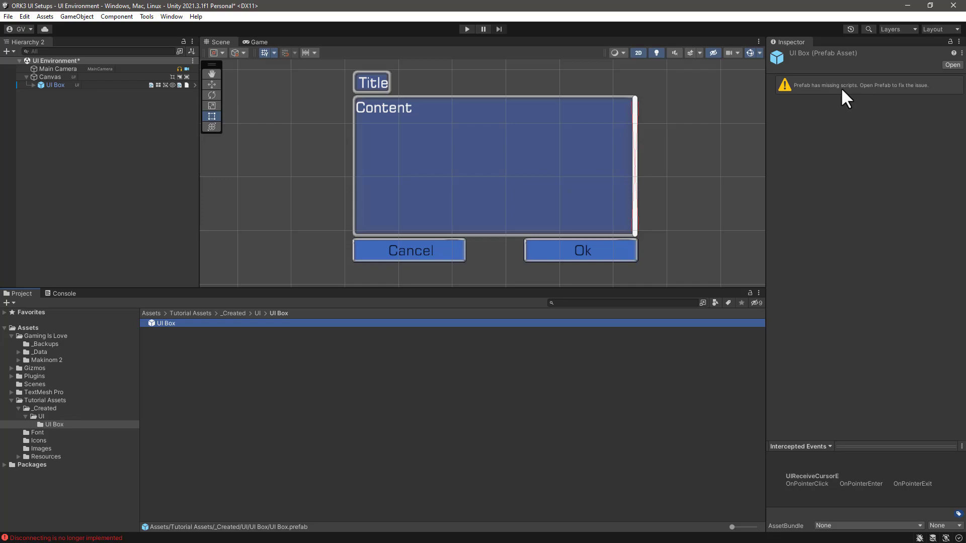
left_click(41, 84)
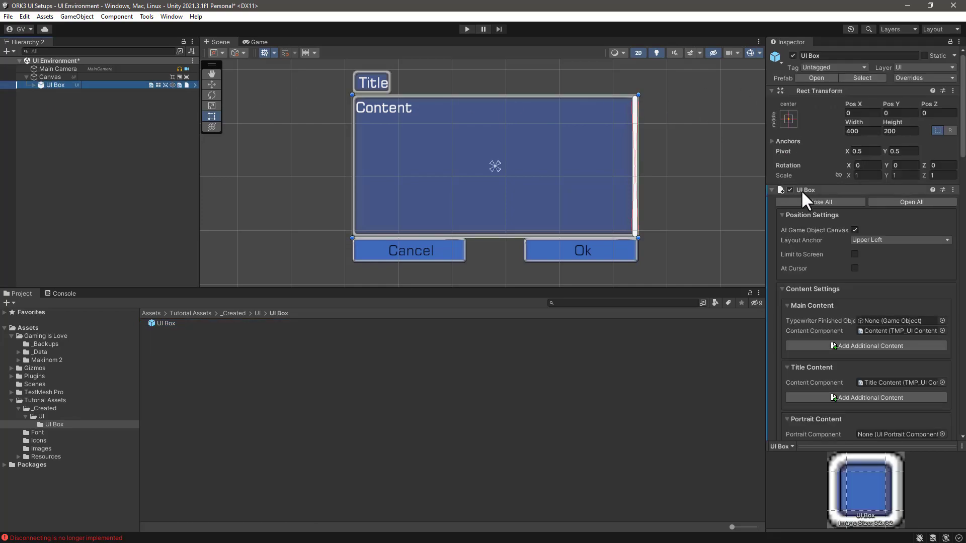
left_click(150, 325)
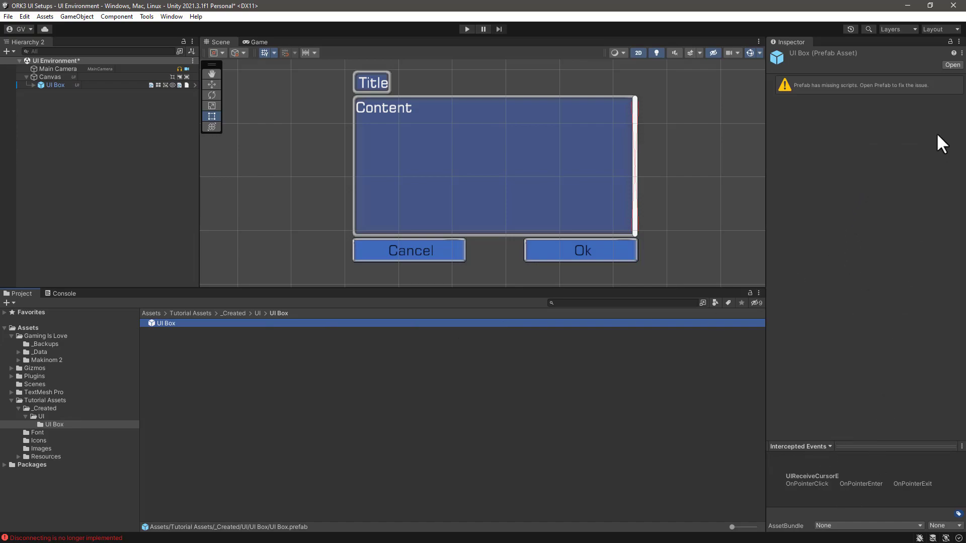
left_click(951, 65)
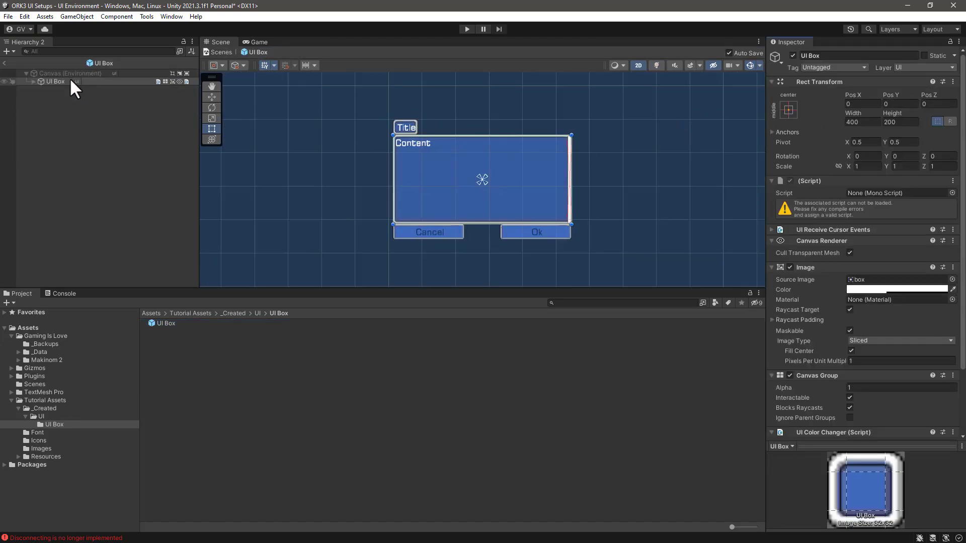
Step: Assign UIBoxComponent to the prefab root's missing script slot, searching 'uib'
left_click(43, 82)
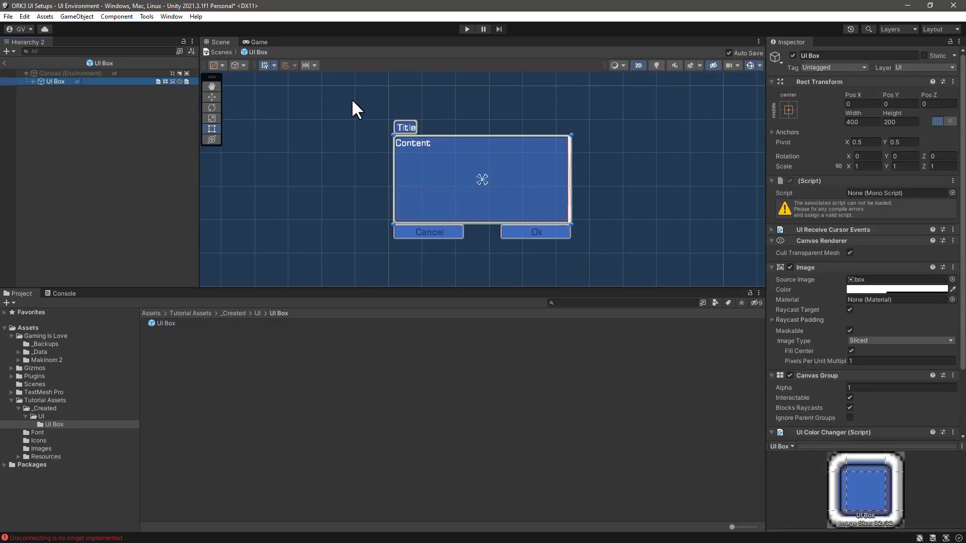
left_click(886, 192)
left_click(953, 193)
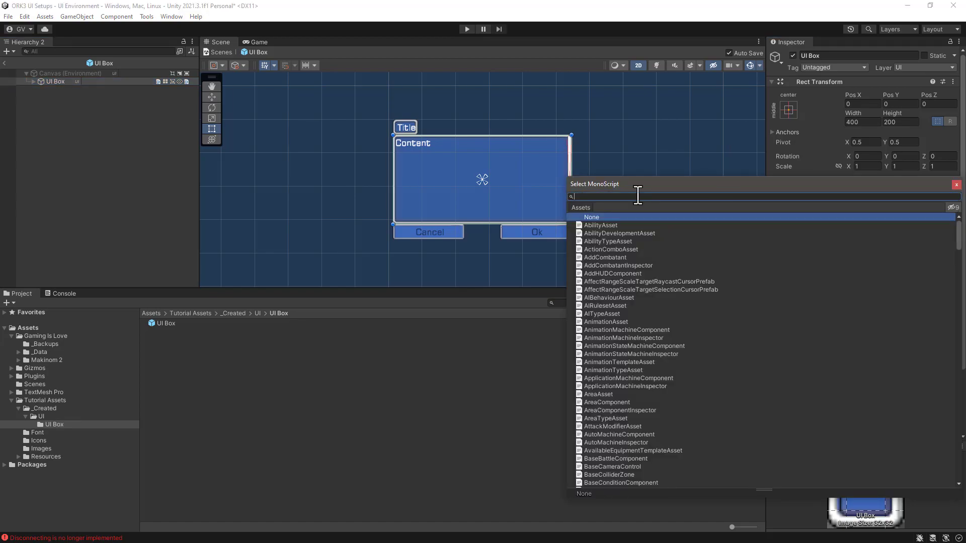
type("uib")
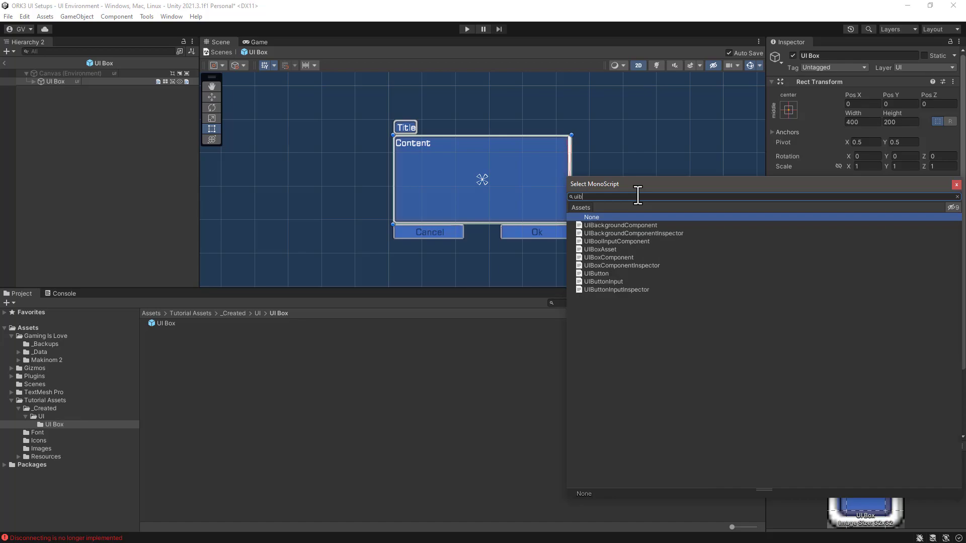
double_click(608, 256)
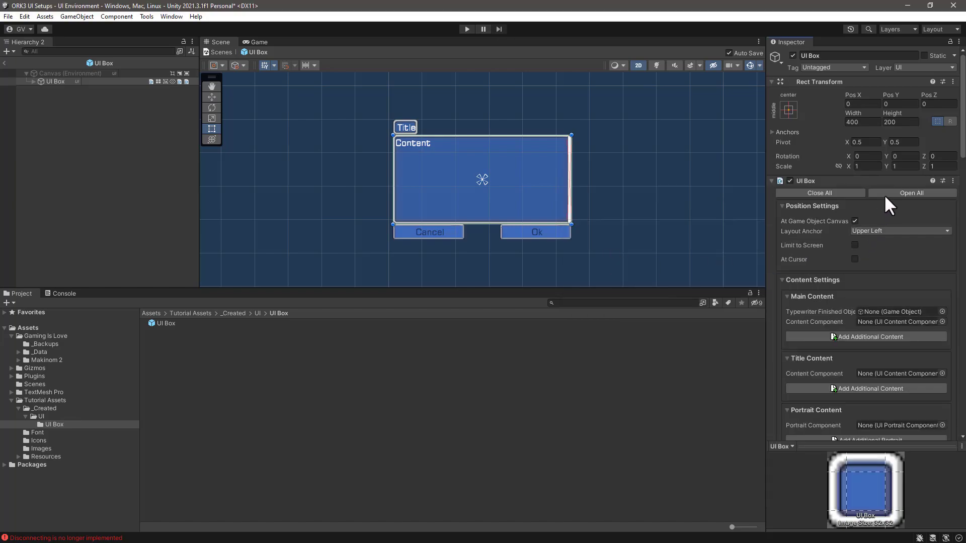
scroll(921, 260, "down", 3)
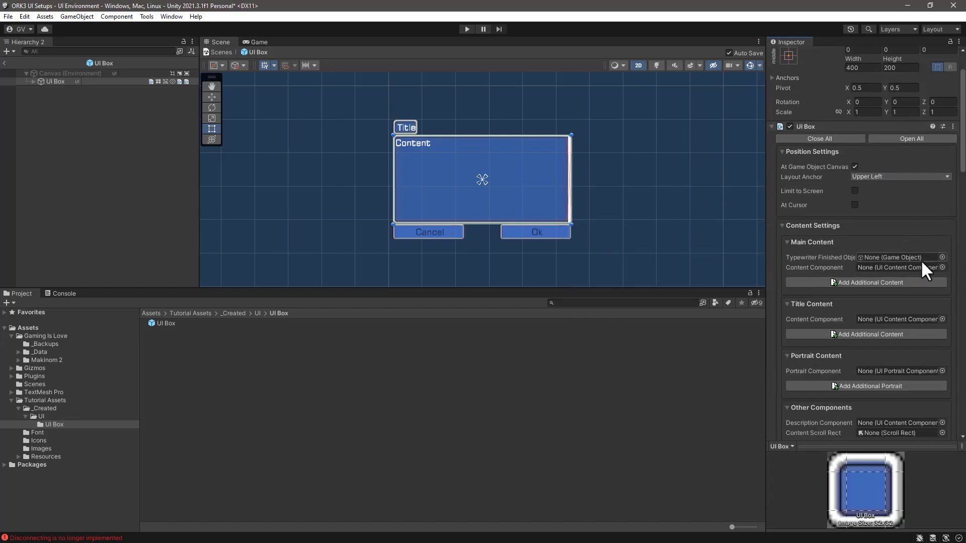
scroll(920, 259, "down", 4)
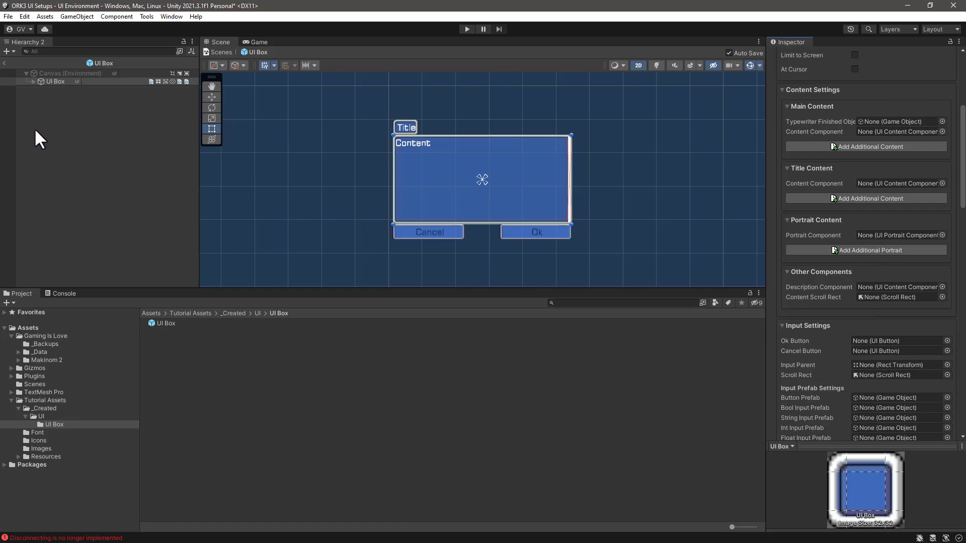
Step: Drag Ok Button, Cancel Button and Scroll View into the component's Ok Button, Cancel Button and Scroll Rect fields
left_click(31, 81)
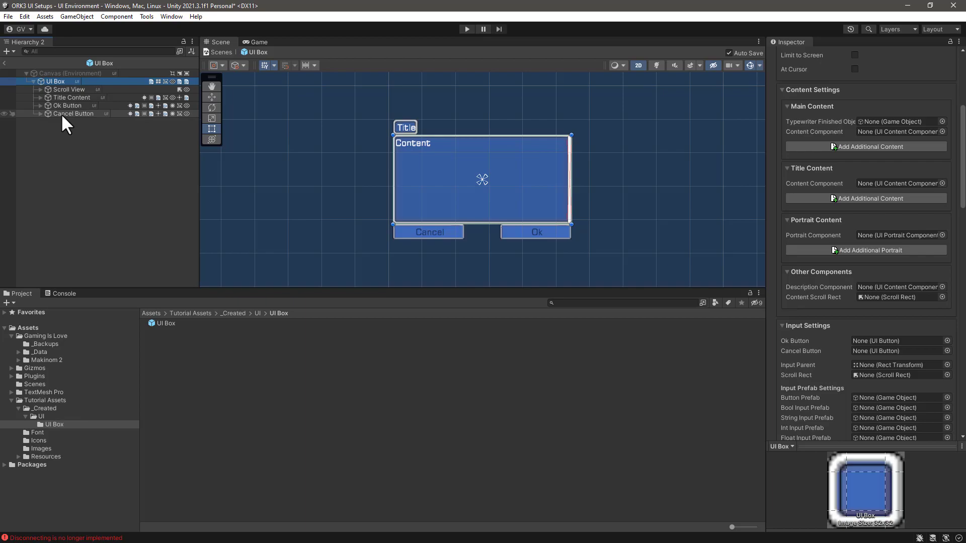
left_click_drag(61, 105, 876, 340)
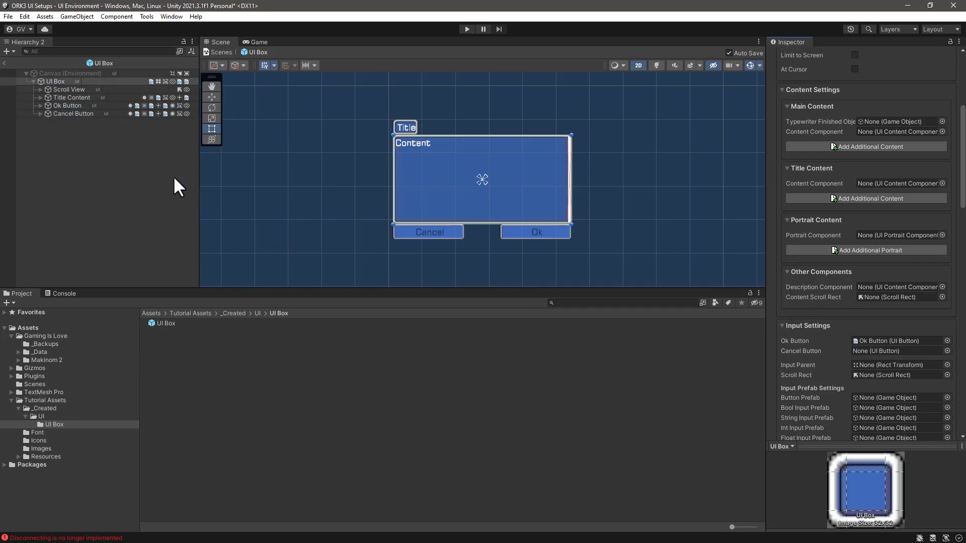
left_click_drag(66, 114, 874, 350)
left_click_drag(65, 91, 891, 375)
scroll(915, 357, "down", 1)
scroll(915, 358, "down", 6)
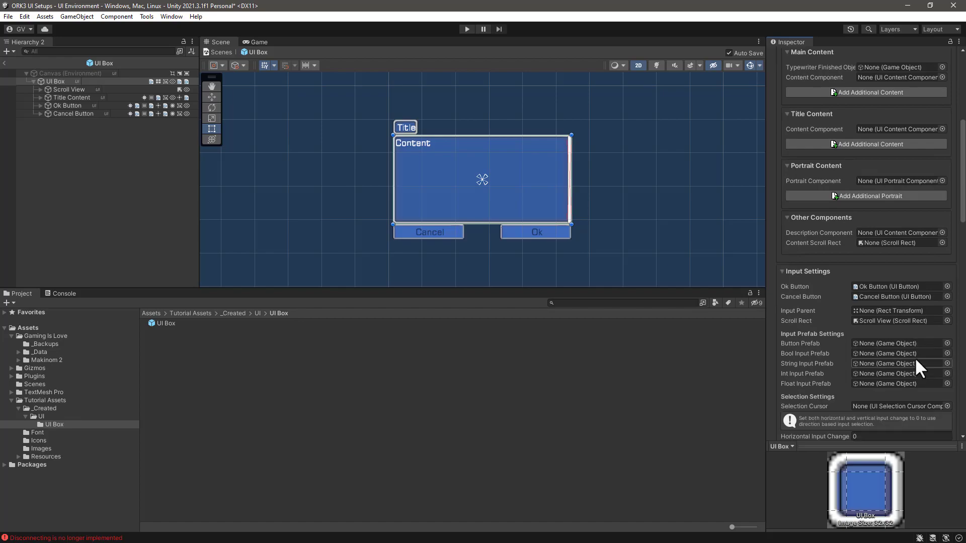
scroll(918, 359, "down", 2)
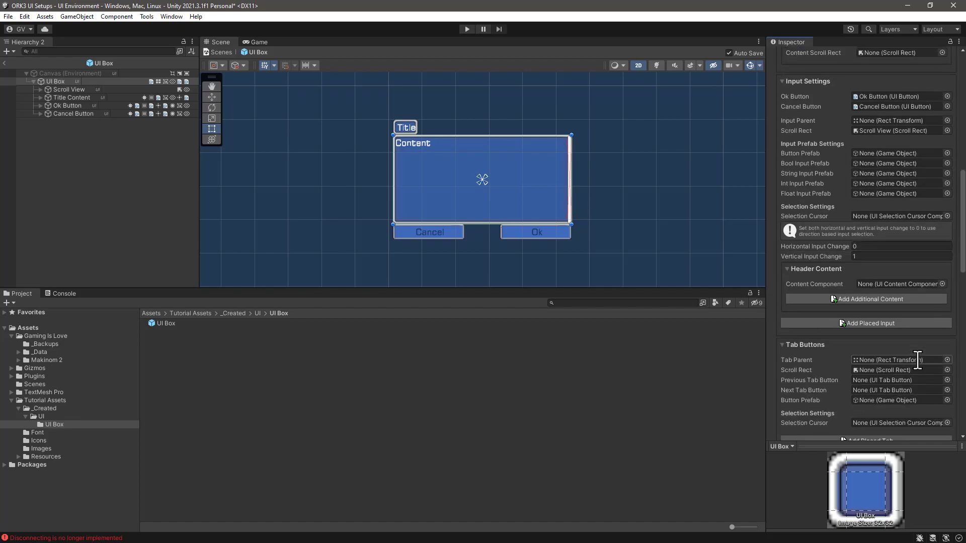
scroll(917, 360, "down", 2)
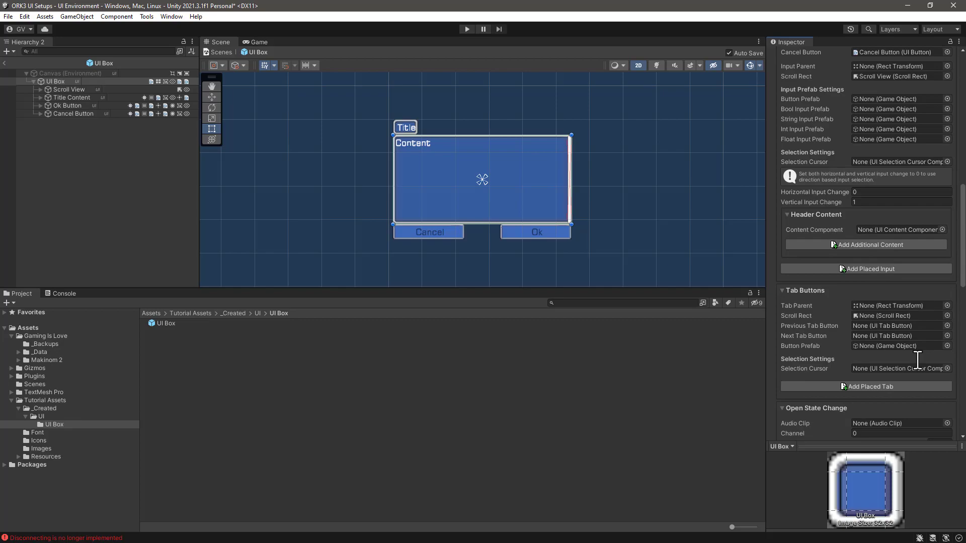
scroll(918, 360, "up", 7)
scroll(917, 360, "up", 8)
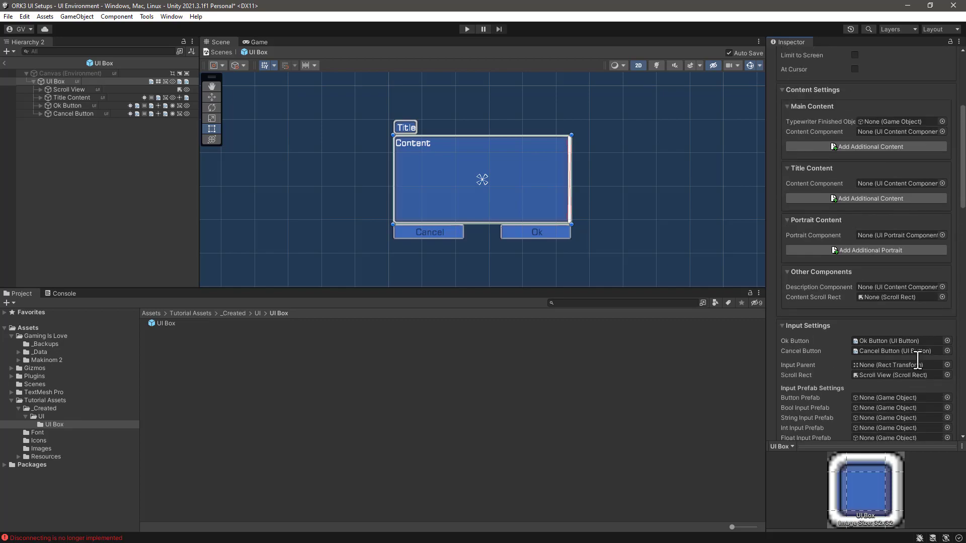
scroll(918, 360, "up", 2)
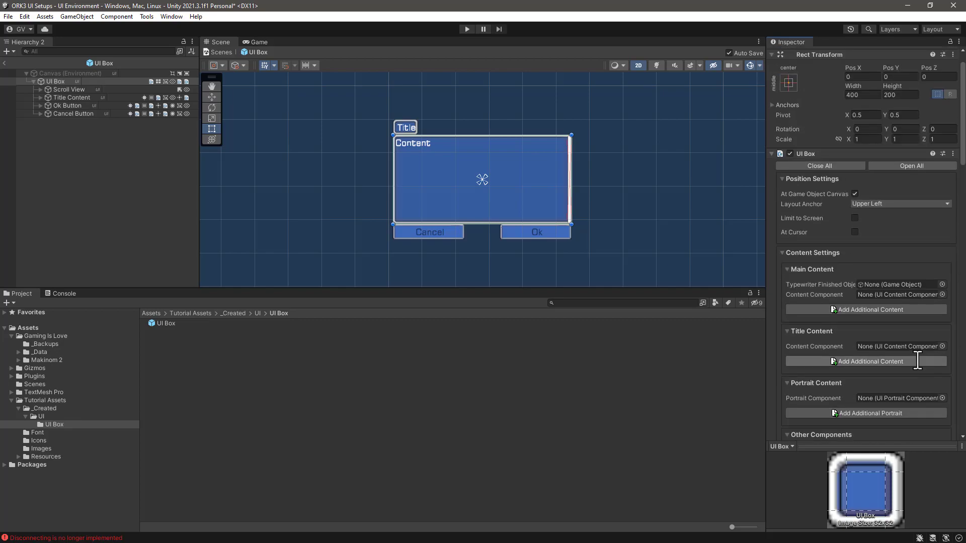
scroll(918, 360, "up", 1)
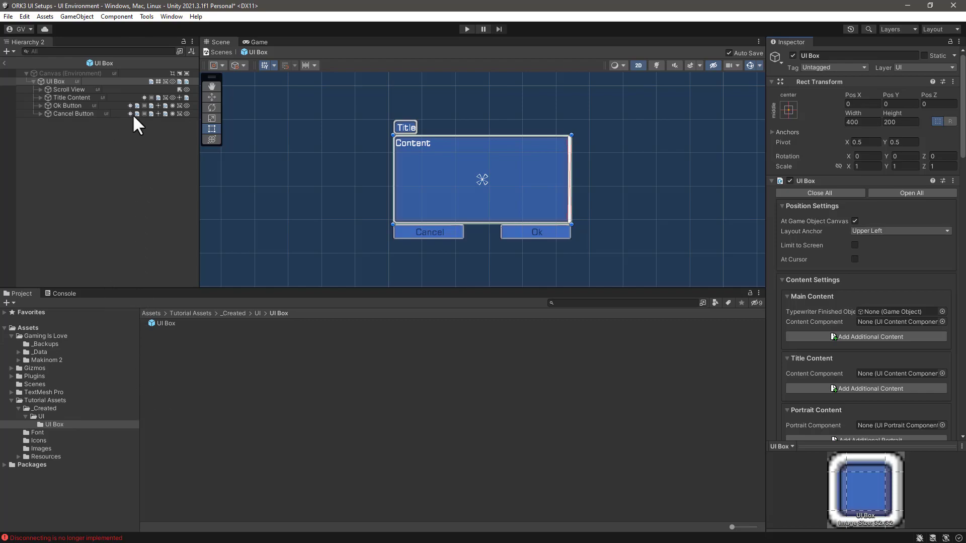
Step: Return to the scene, select the UI Box instance and check its prefab overrides
left_click(5, 63)
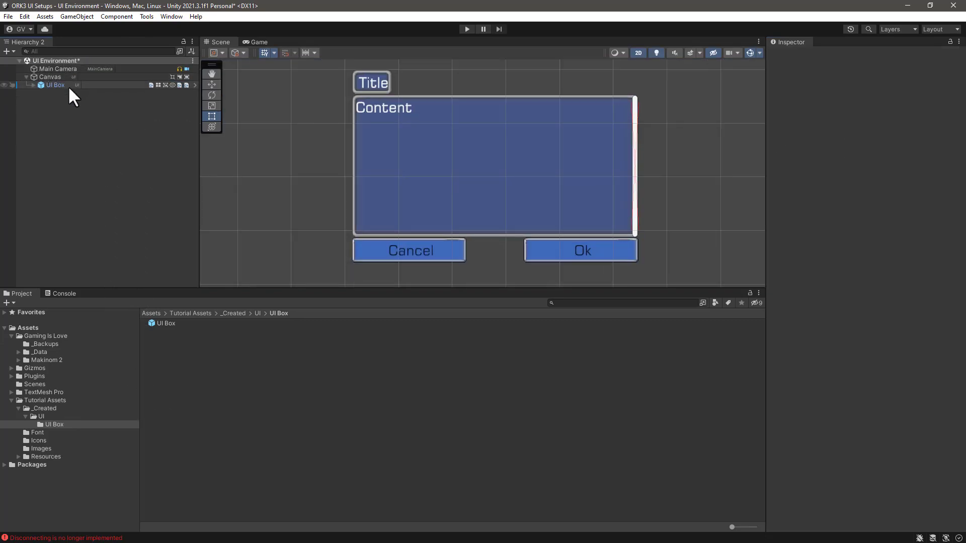
left_click(47, 86)
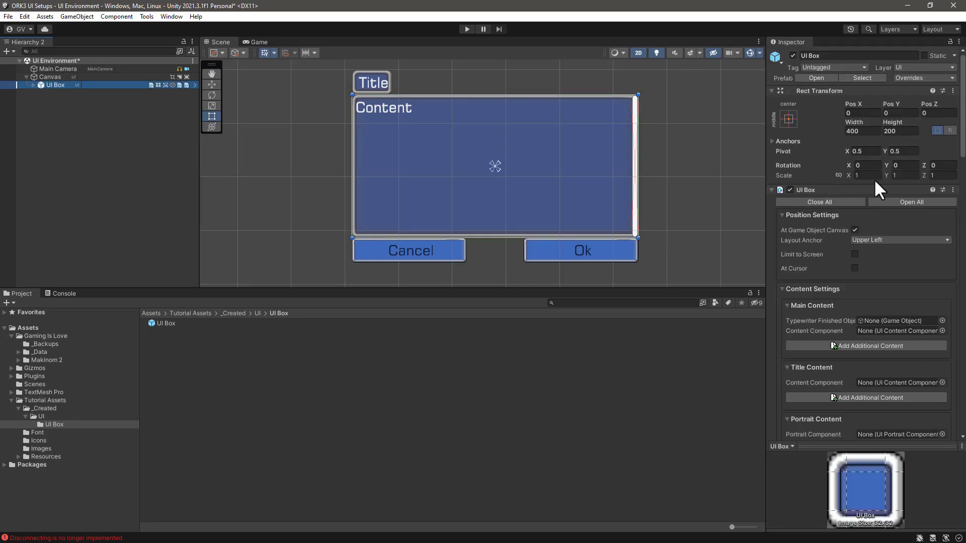
left_click(924, 77)
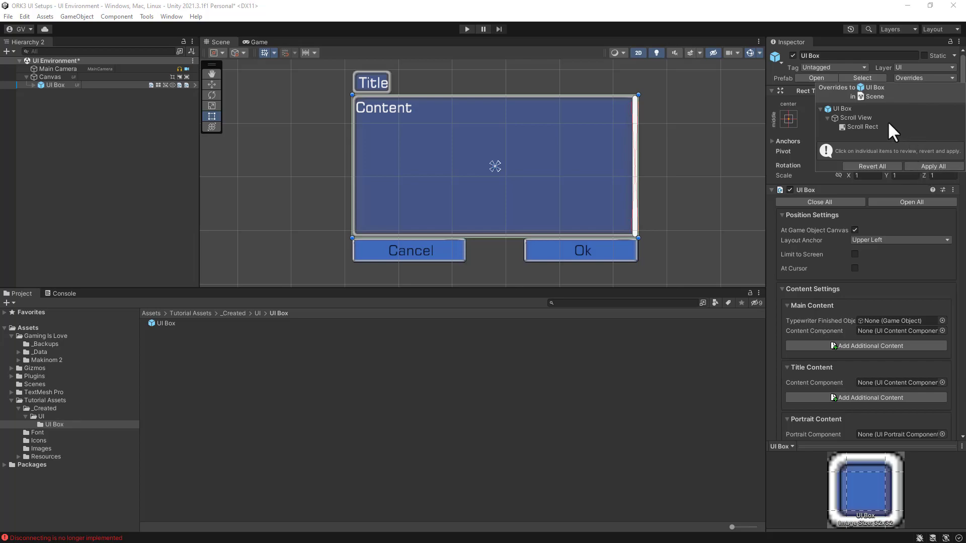
left_click(805, 26)
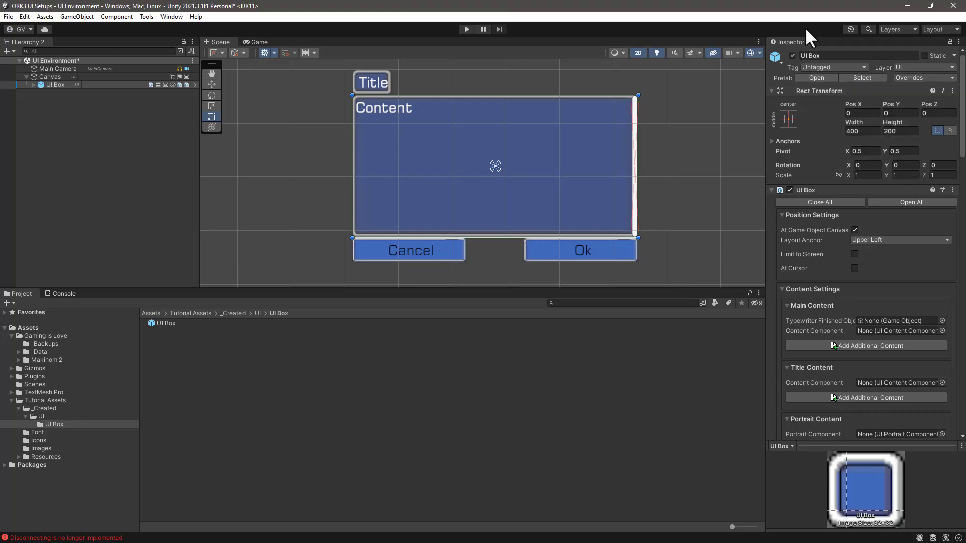
Step: Review the UI Box component's options and overrides, then select the UI Box prefab asset
scroll(911, 192, "down", 2)
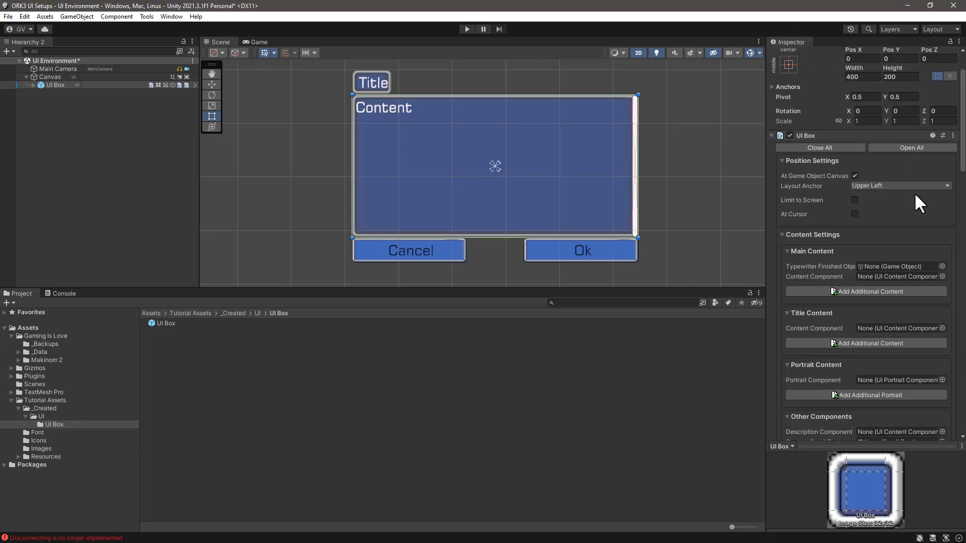
scroll(913, 192, "down", 4)
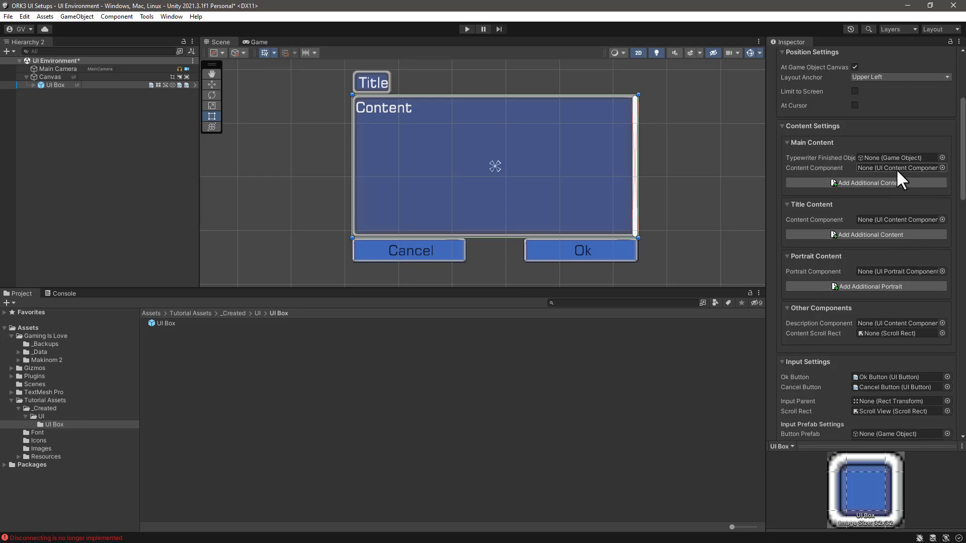
scroll(891, 220, "down", 1)
scroll(892, 219, "down", 8)
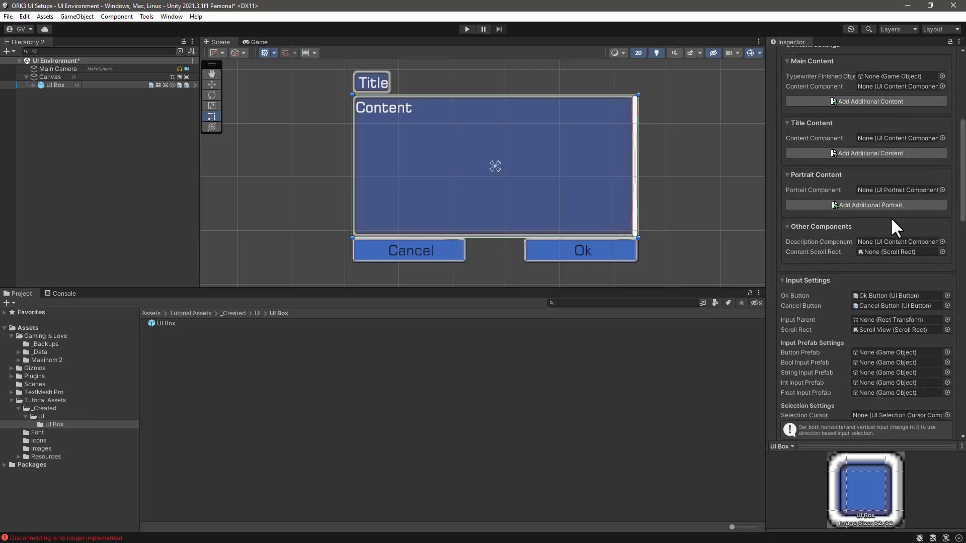
scroll(891, 217, "down", 4)
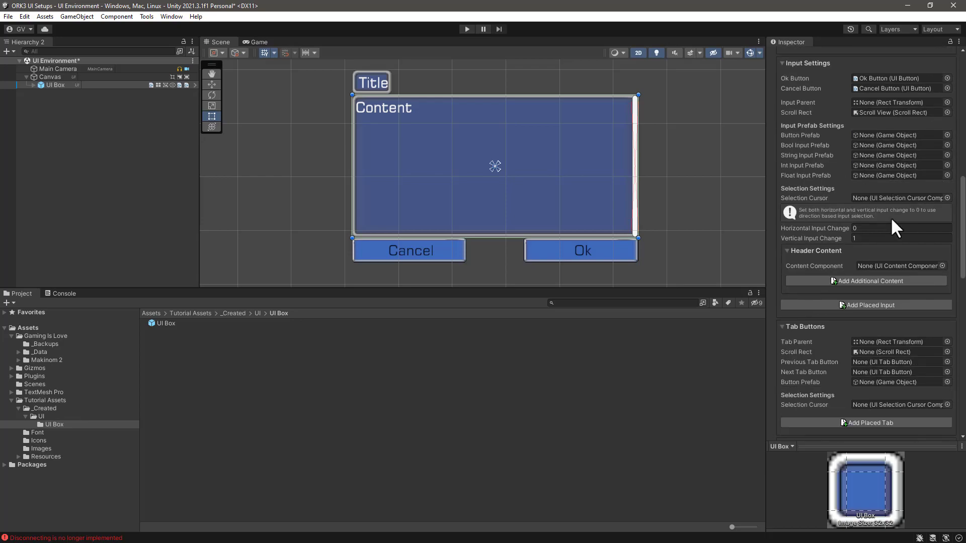
scroll(890, 216, "down", 3)
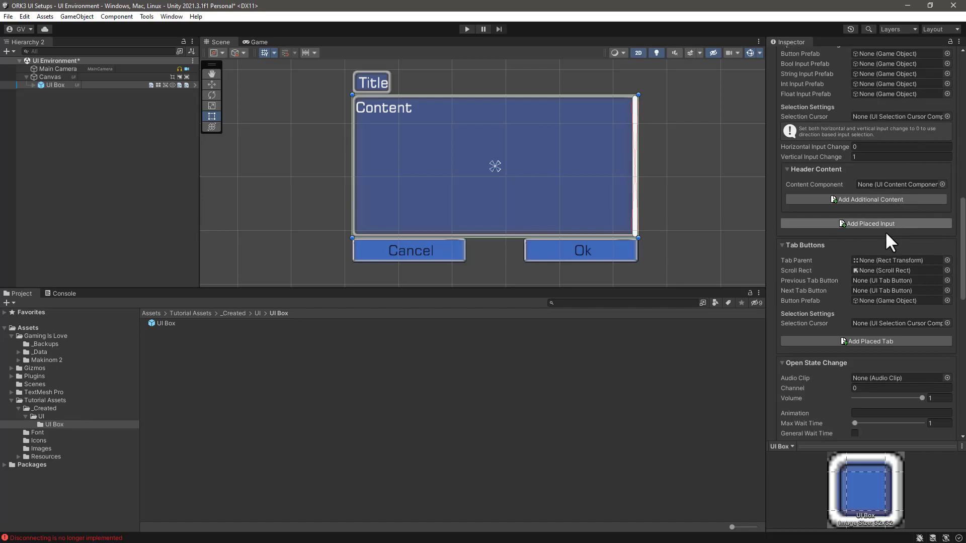
scroll(872, 295, "down", 12)
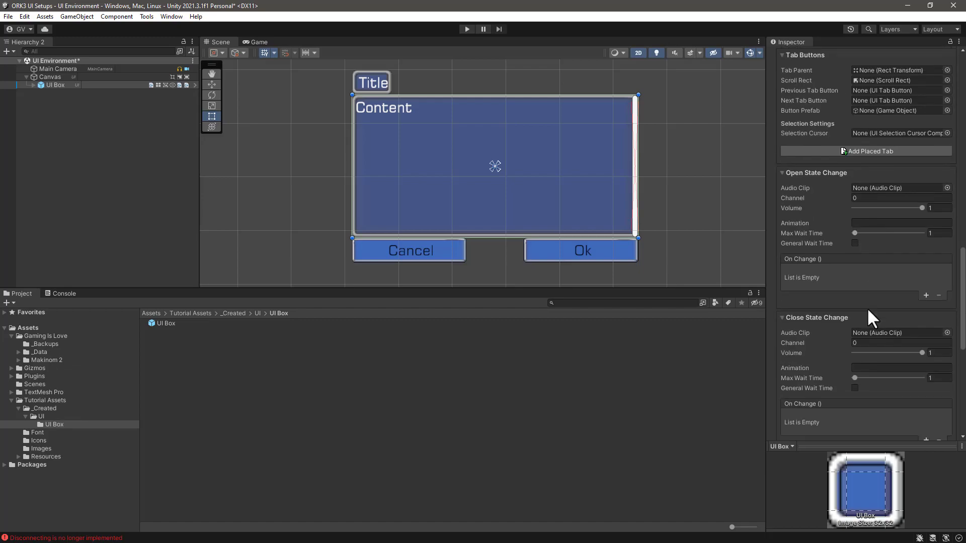
scroll(863, 307, "up", 18)
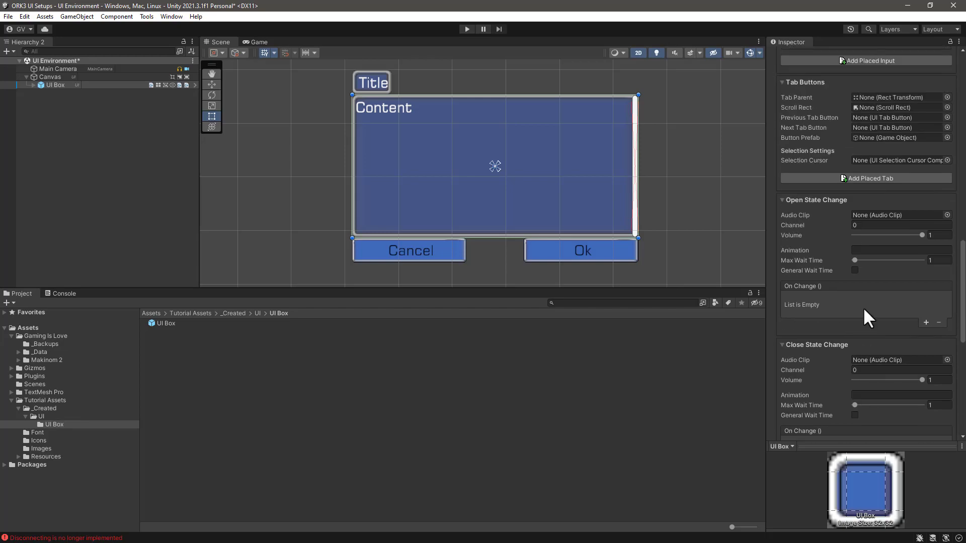
scroll(861, 252, "up", 10)
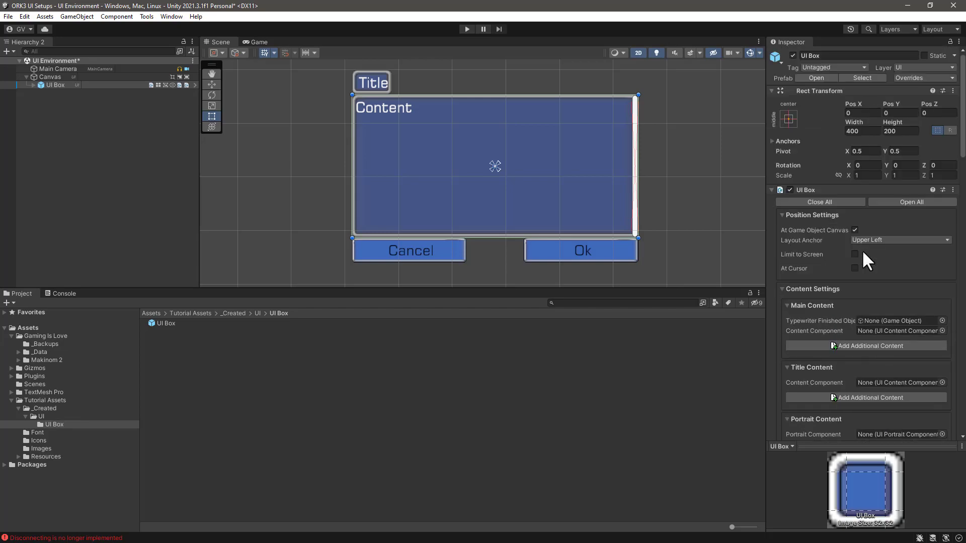
left_click(926, 77)
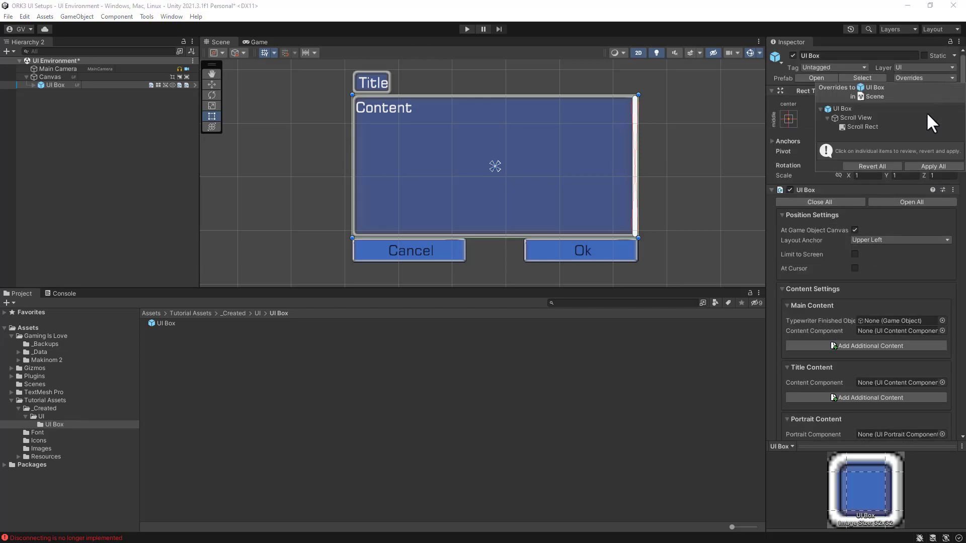
left_click(885, 171)
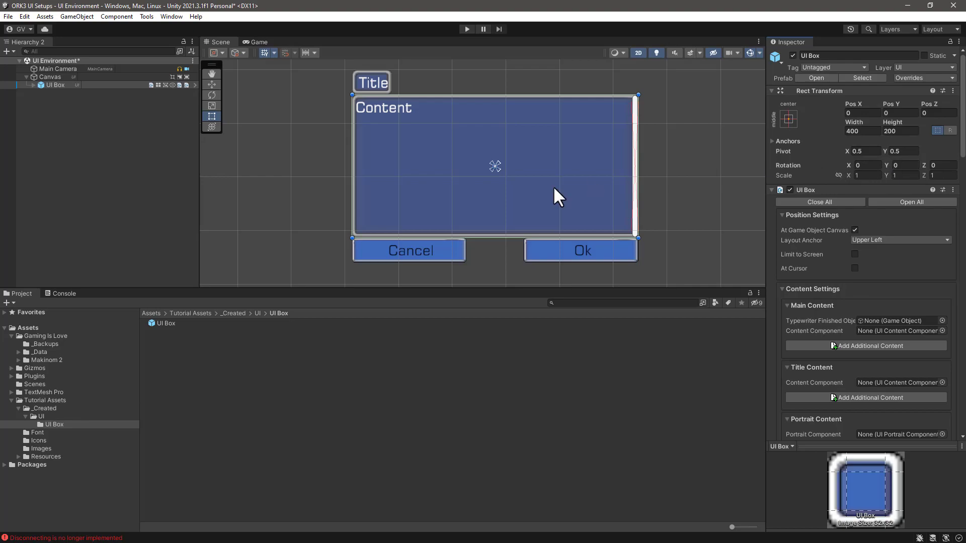
left_click(160, 324)
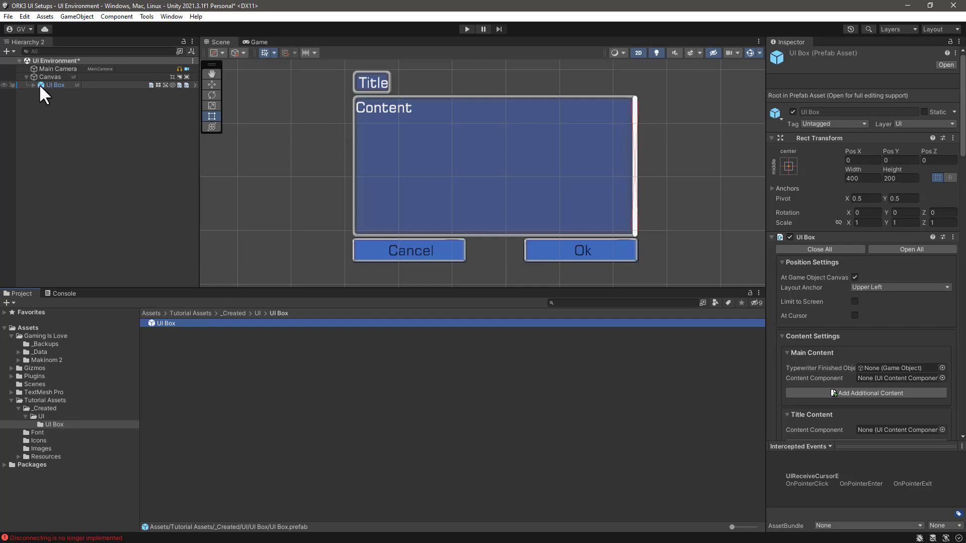
Step: Rename the UI Box prefab asset to 'UI Box Blue' and reselect it
left_click(168, 322)
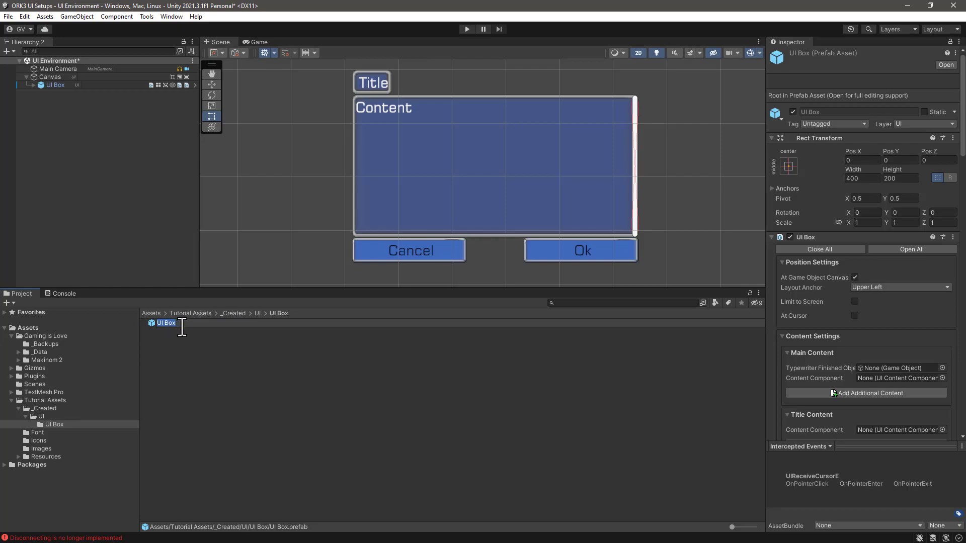
left_click(200, 325)
type("Blue")
key("Return")
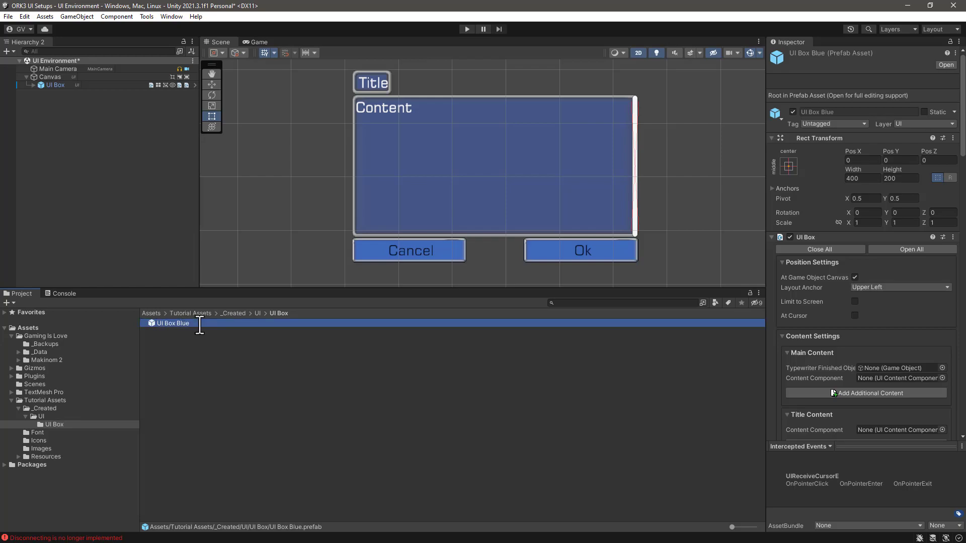
left_click(223, 342)
left_click(164, 324)
left_click(176, 17)
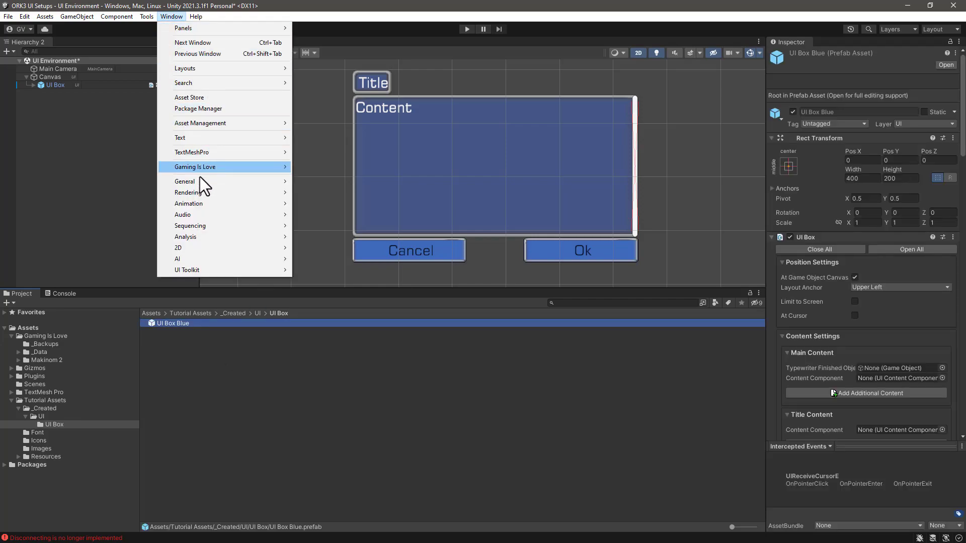
Step: Open the Makinom editor to the UI tab's UI Boxes settings, entry 0: Default
mouse_move(212, 167)
left_click(339, 178)
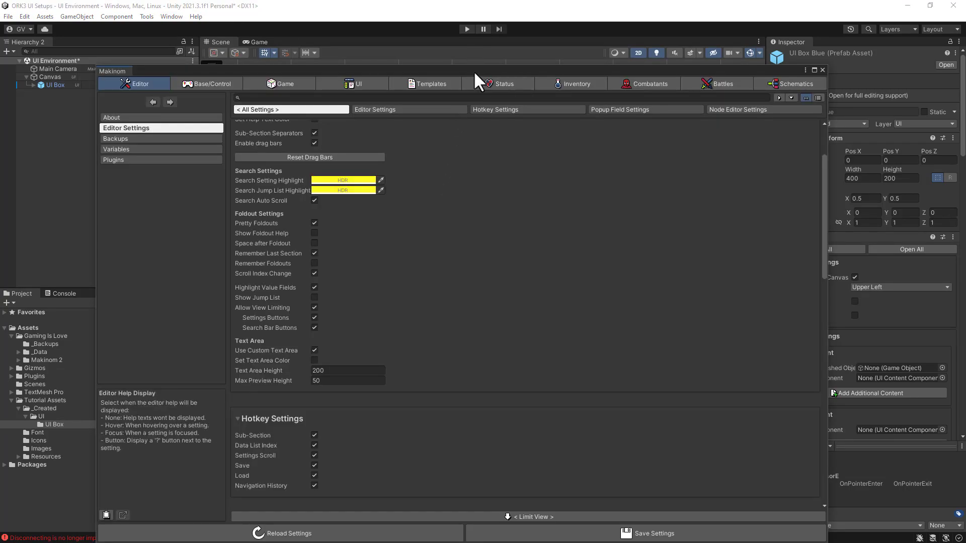
left_click_drag(473, 70, 562, 52)
left_click(447, 65)
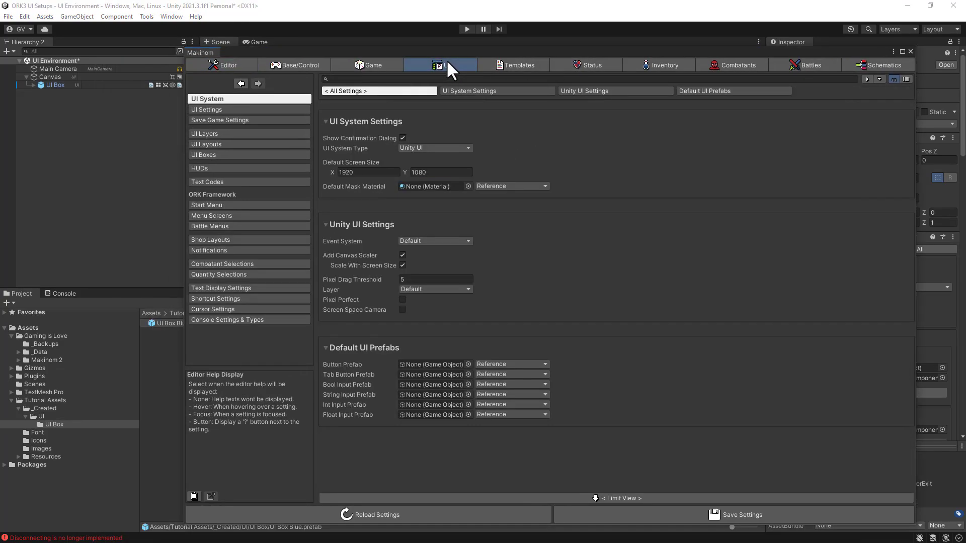
left_click(204, 154)
left_click(323, 149)
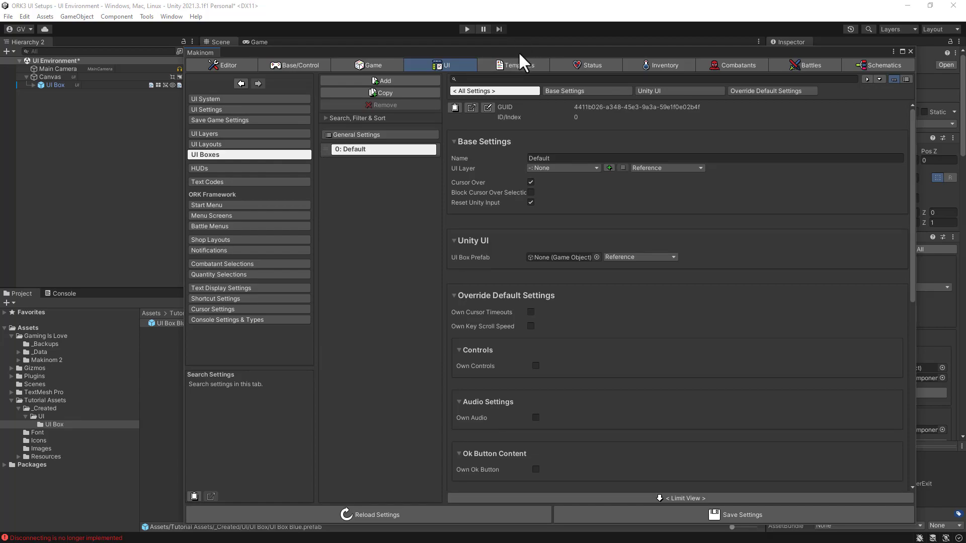
left_click_drag(518, 51, 599, 44)
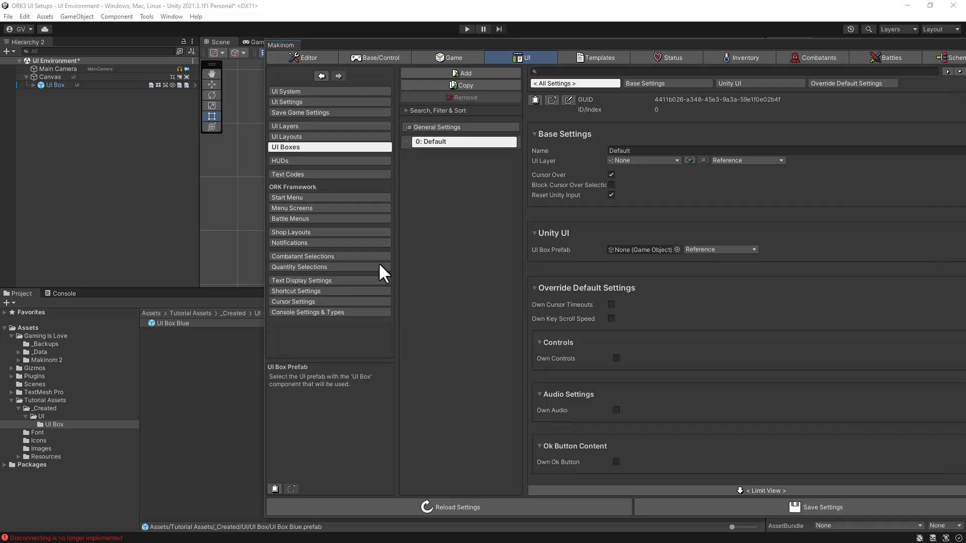
Step: Set the UI Box Blue prefab as UI Box Prefab, rename the entry 'UI Box Blue', and save settings
left_click_drag(150, 322, 621, 252)
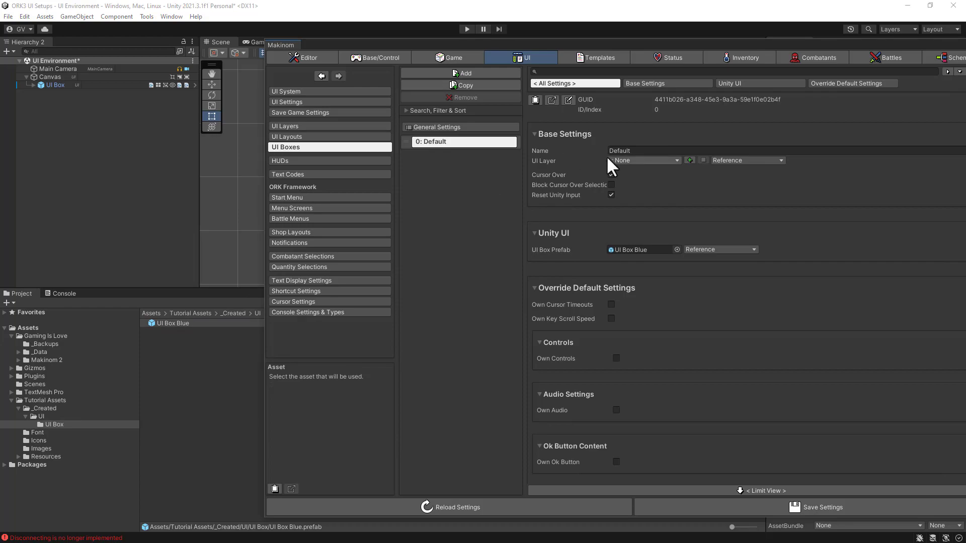
left_click(641, 150)
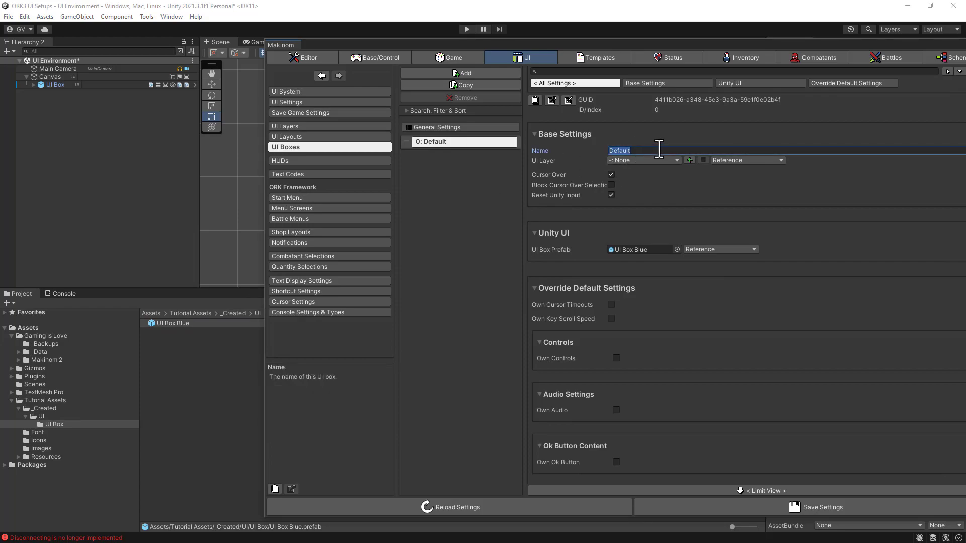
type("UI Box Blue")
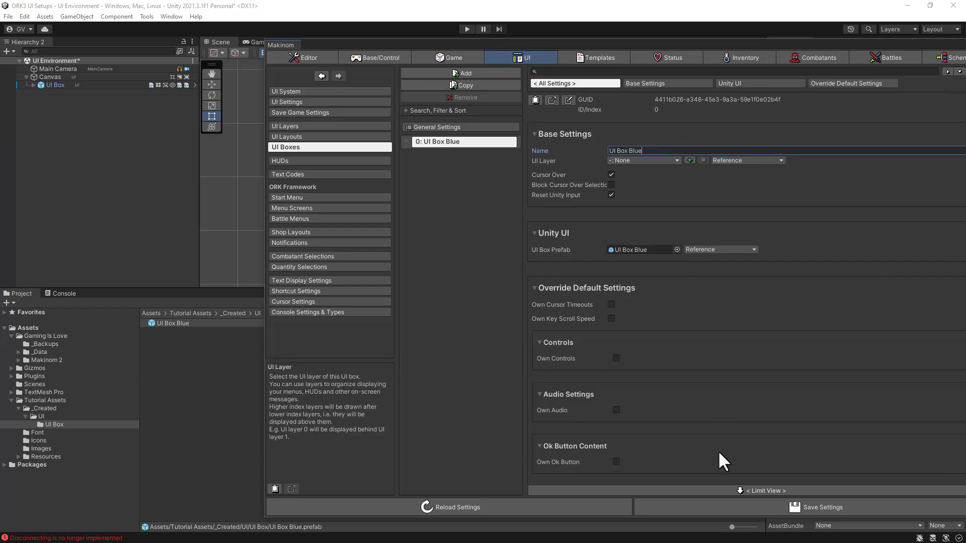
left_click(731, 508)
left_click(730, 507)
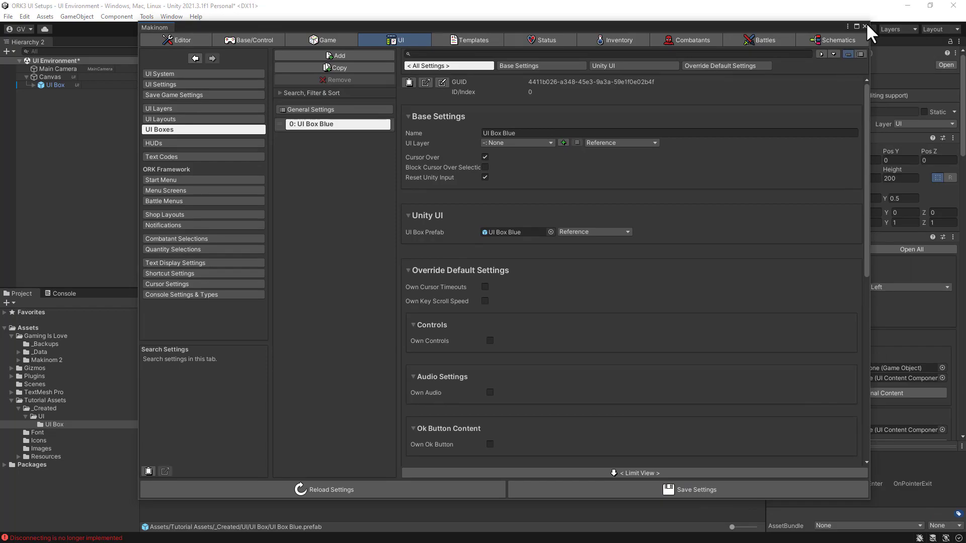
Step: Close Makinom, then browse the Canvas object's UI add-options in the Hierarchy without adding anything
left_click(865, 26)
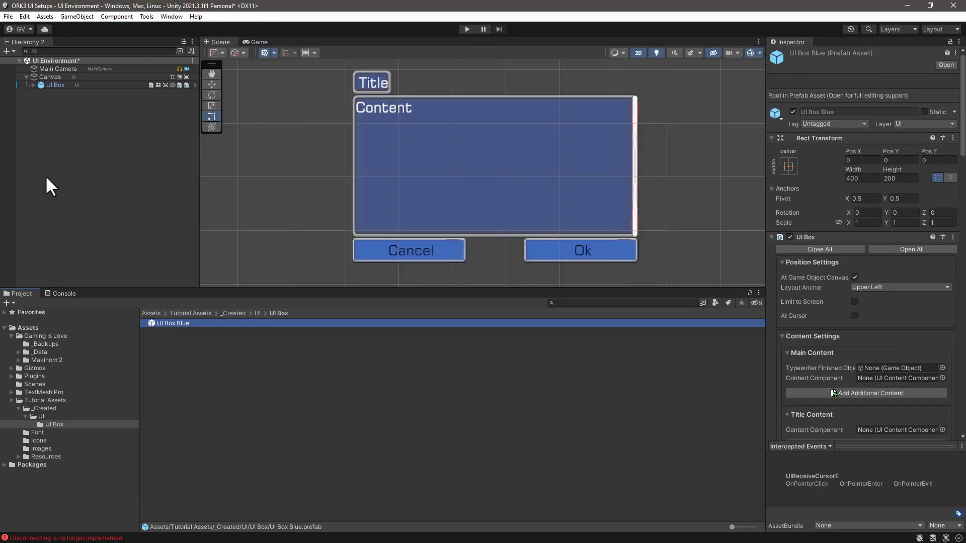
left_click(49, 75)
right_click(49, 77)
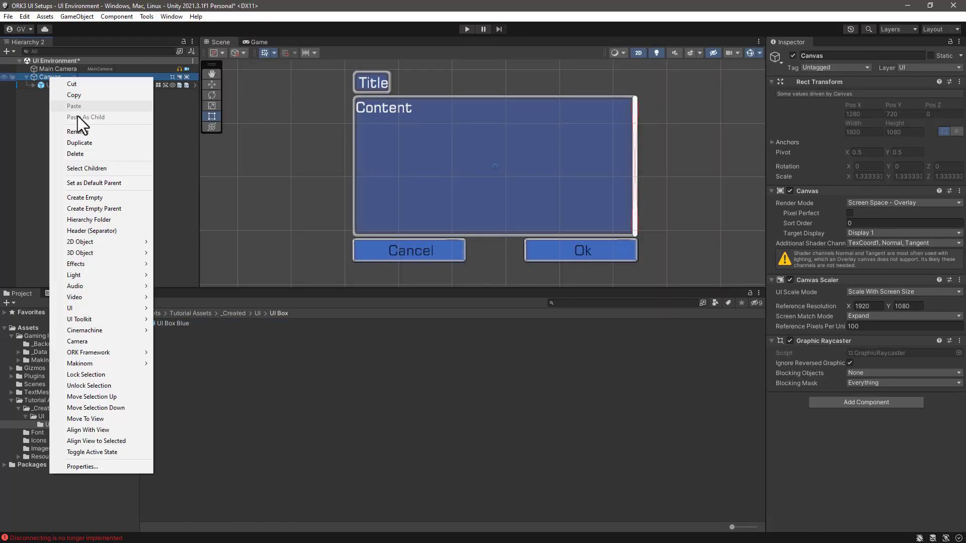
mouse_move(89, 309)
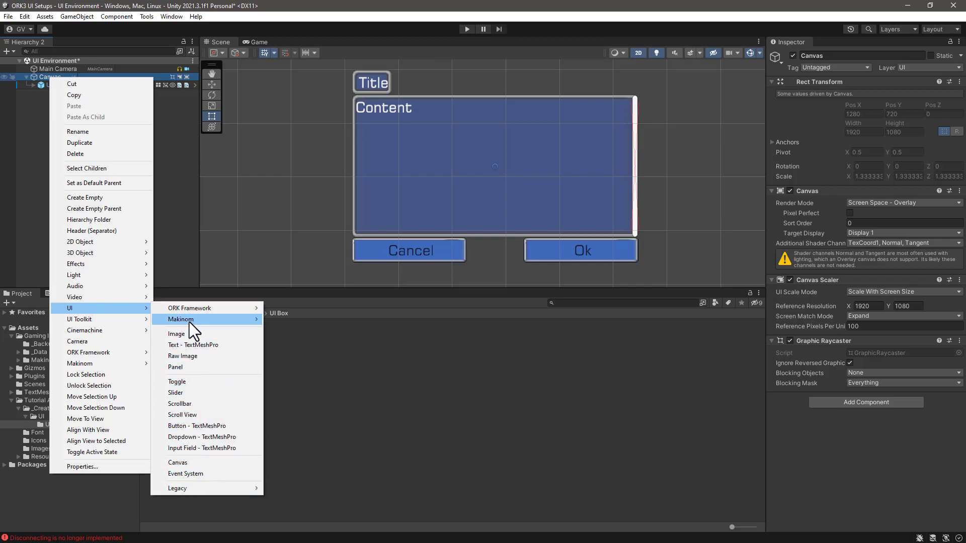
mouse_move(189, 322)
mouse_move(287, 385)
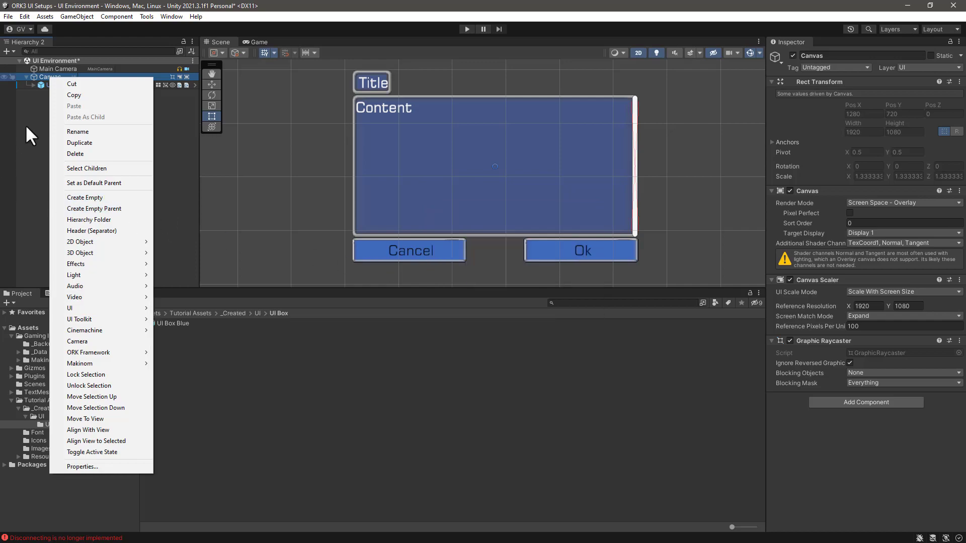
left_click(30, 119)
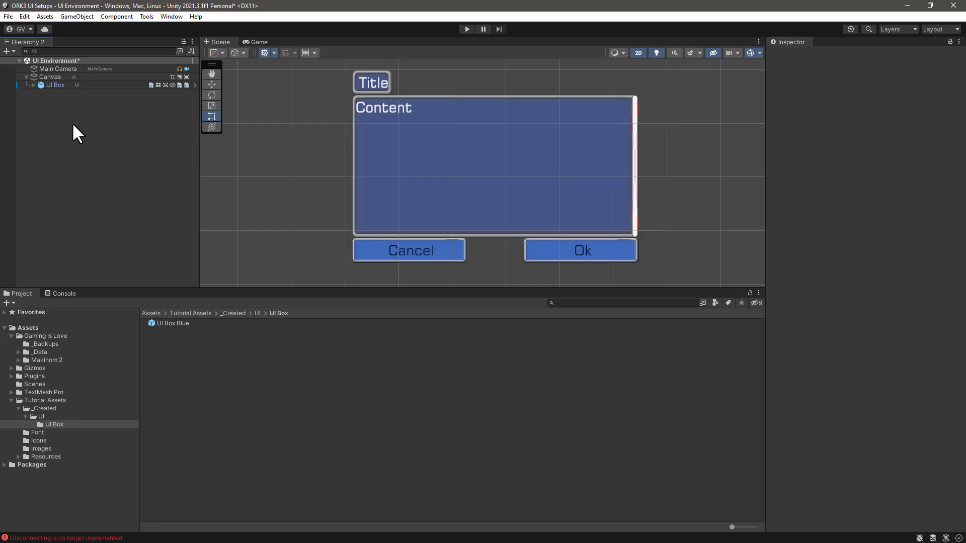